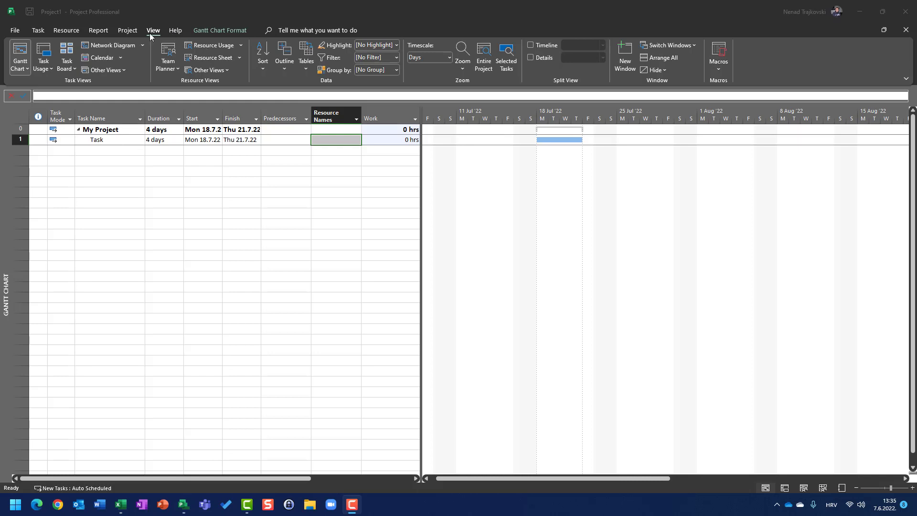
- Check the resource sheet, and assign both listed resources together to the subtask named Task
{"action": "left_click", "coordinate": [217, 59]}
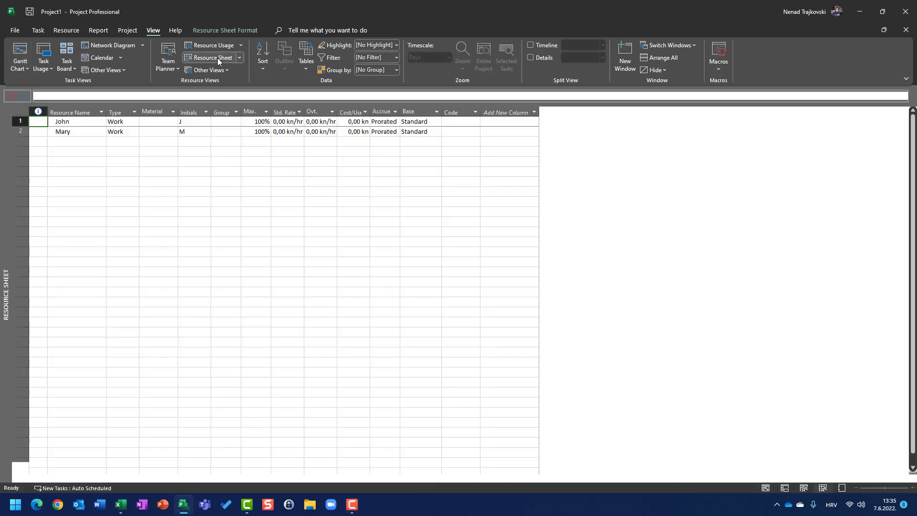
{"action": "left_click", "coordinate": [19, 55]}
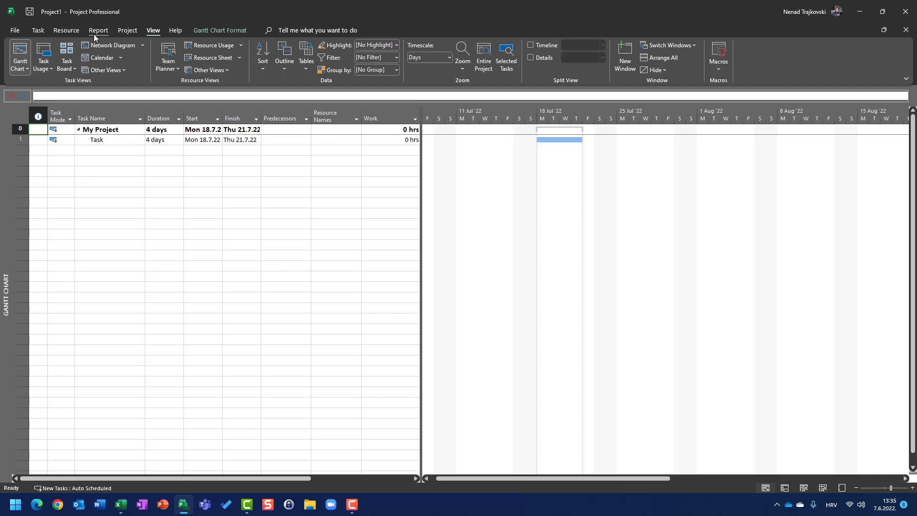
{"action": "left_click", "coordinate": [73, 32]}
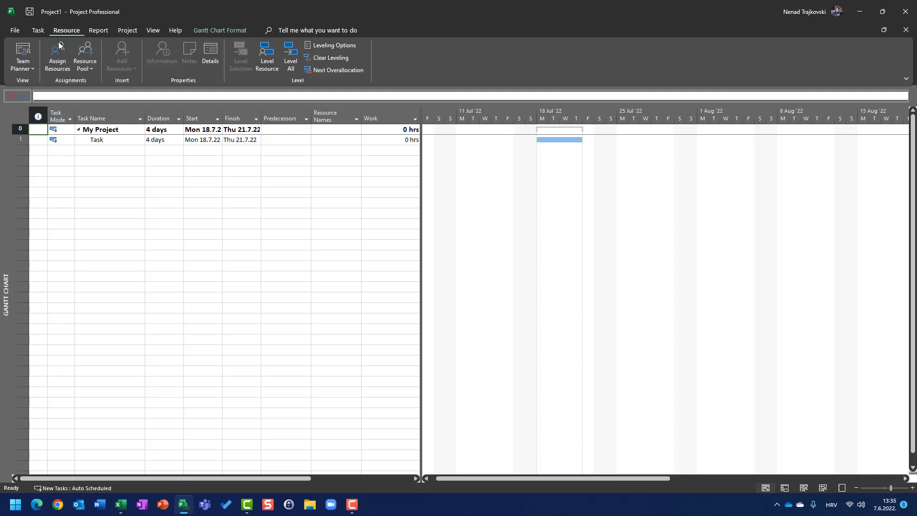
{"action": "left_click", "coordinate": [53, 58]}
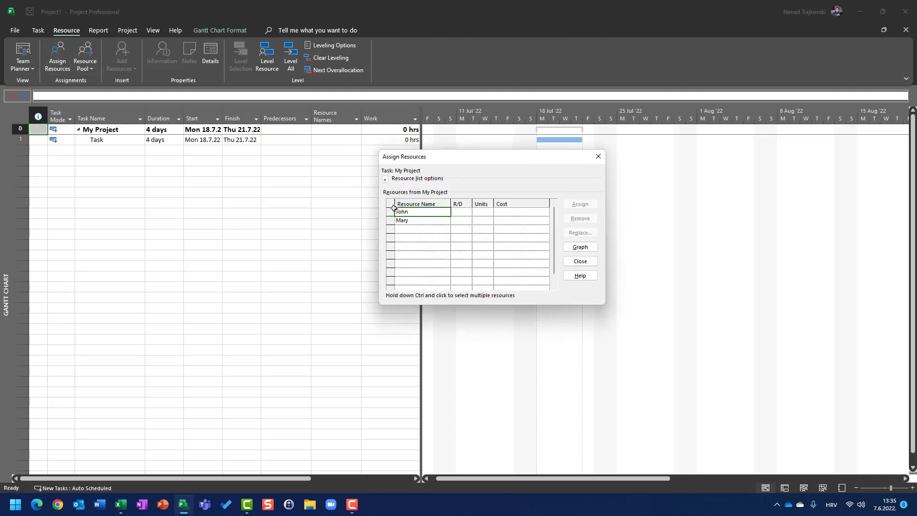
{"action": "left_click", "coordinate": [409, 221], "text": "ctrl"}
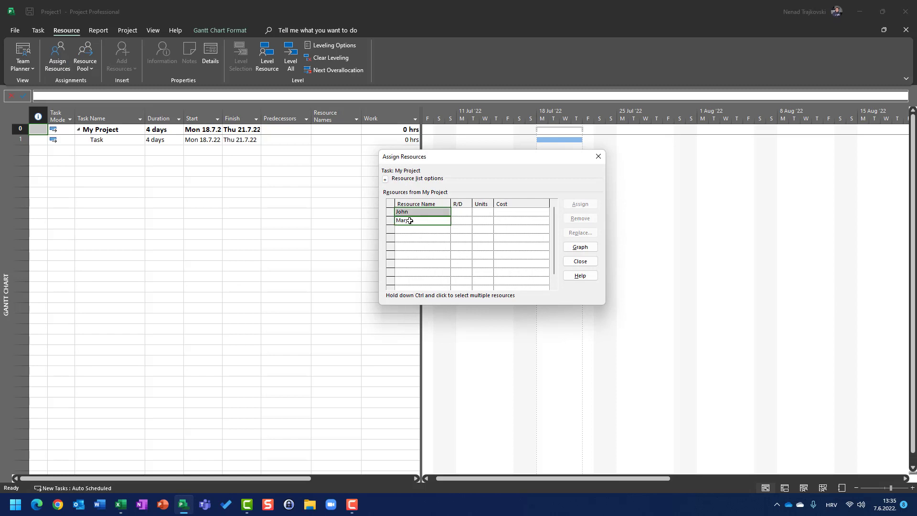
{"action": "left_click", "coordinate": [132, 142]}
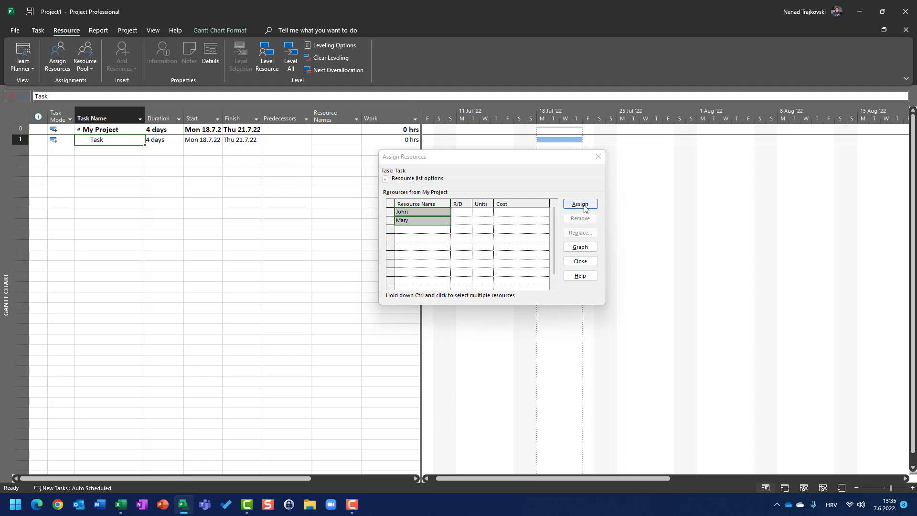
{"action": "left_click", "coordinate": [584, 207]}
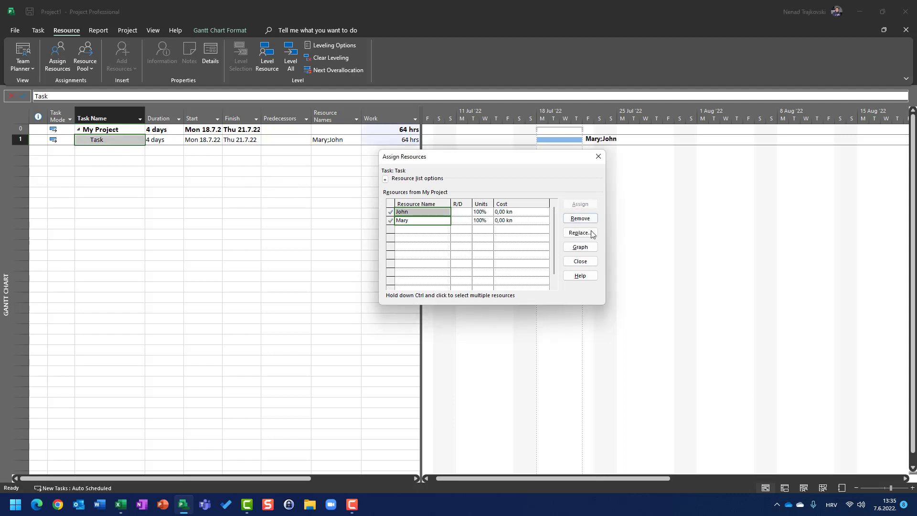
{"action": "left_click", "coordinate": [576, 262]}
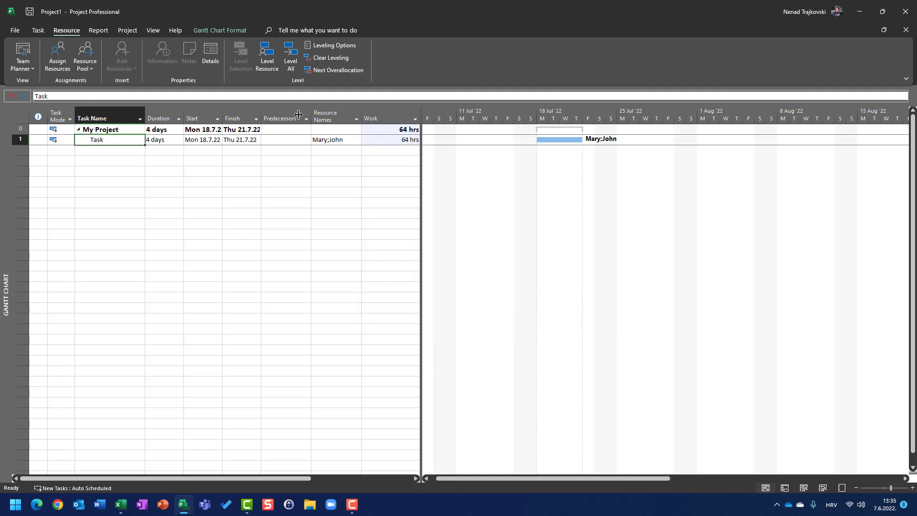
- Examine the daily work distribution of both assigned resources for Task in the Task Usage view
{"action": "left_click", "coordinate": [150, 31]}
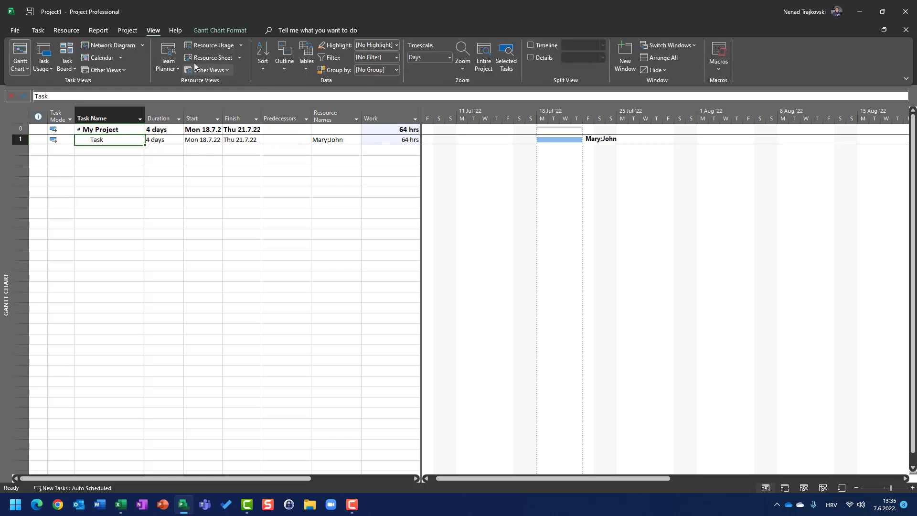
{"action": "left_click", "coordinate": [210, 57]}
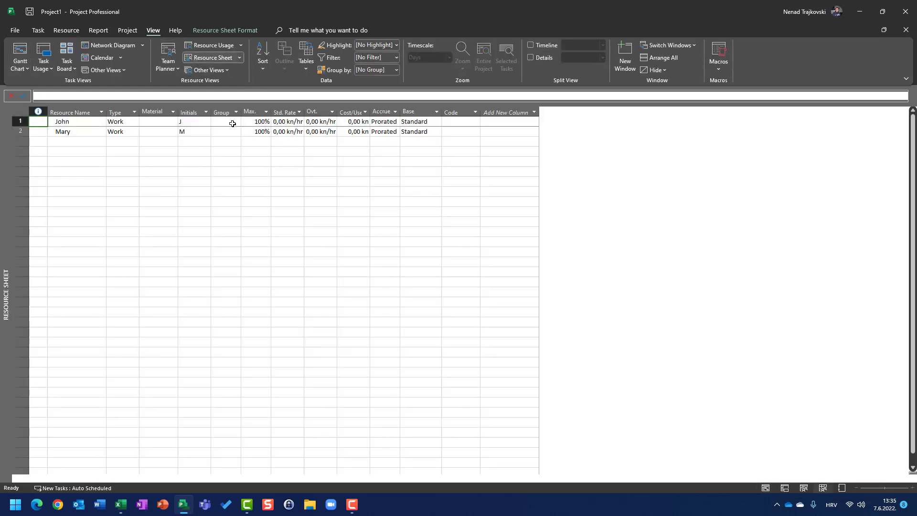
{"action": "left_click", "coordinate": [43, 55]}
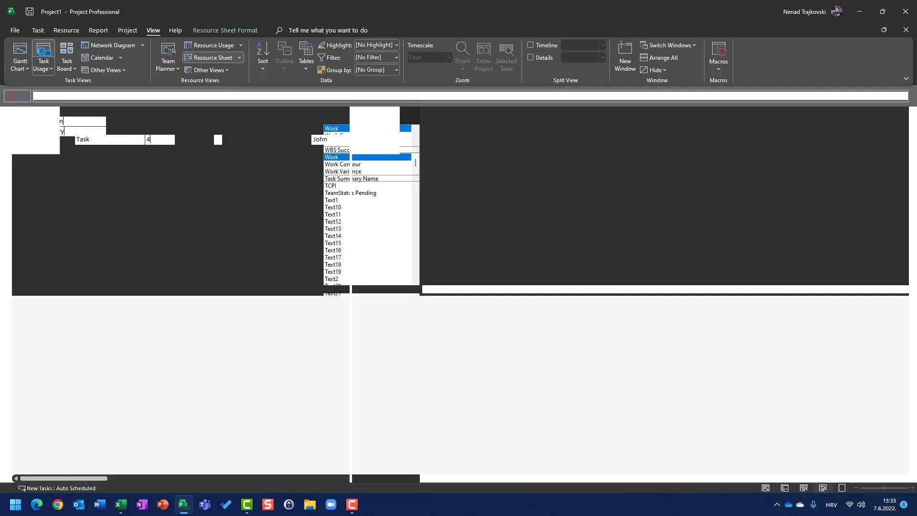
{"action": "right_click", "coordinate": [112, 139]}
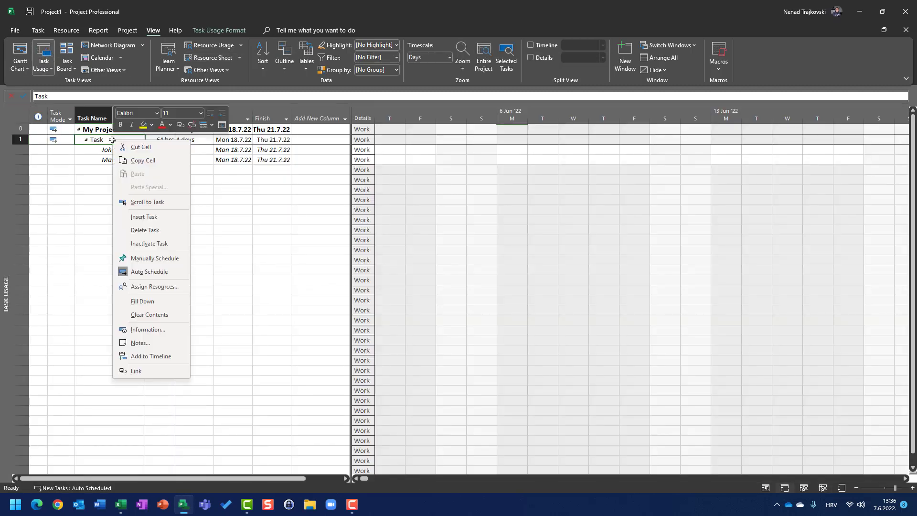
{"action": "left_click", "coordinate": [158, 202]}
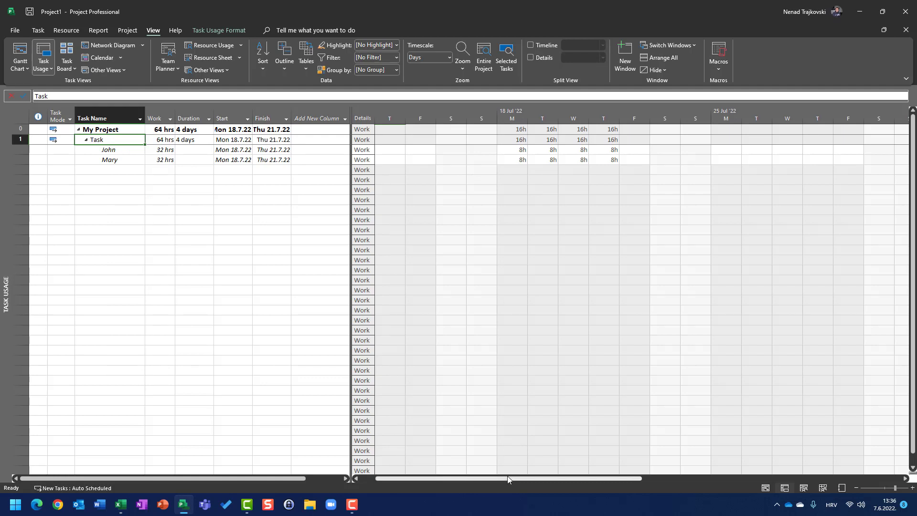
{"action": "left_click_drag", "start_coordinate": [507, 476], "coordinate": [550, 478]}
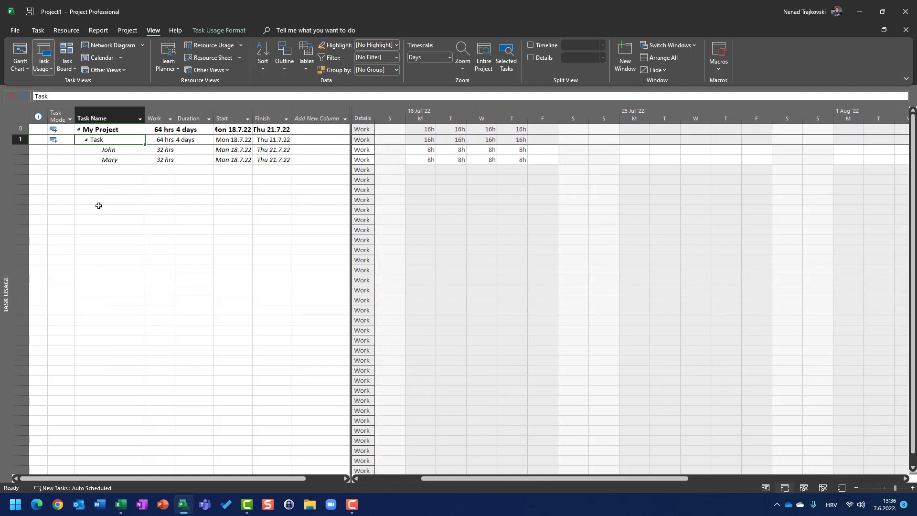
- Clear all resource assignments from Task in the Gantt Chart view
{"action": "left_click", "coordinate": [16, 55]}
{"action": "left_click", "coordinate": [342, 142]}
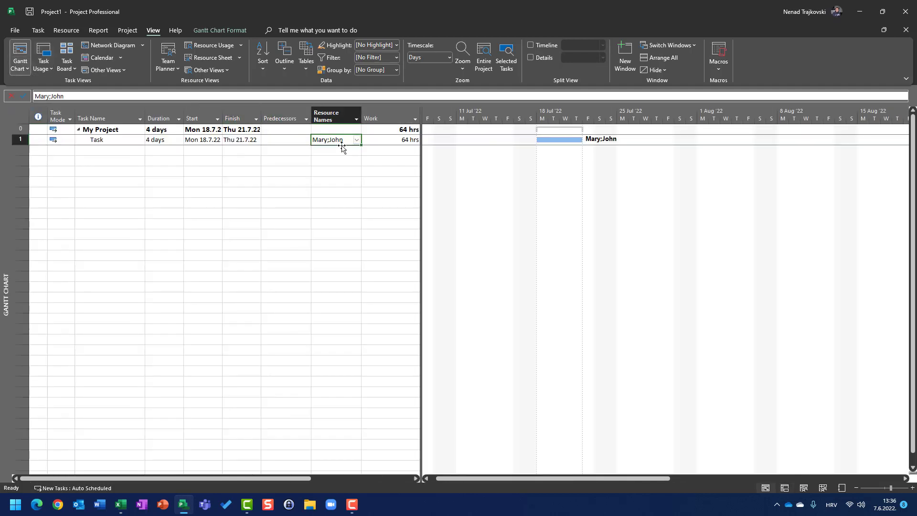
{"action": "key", "text": "Delete"}
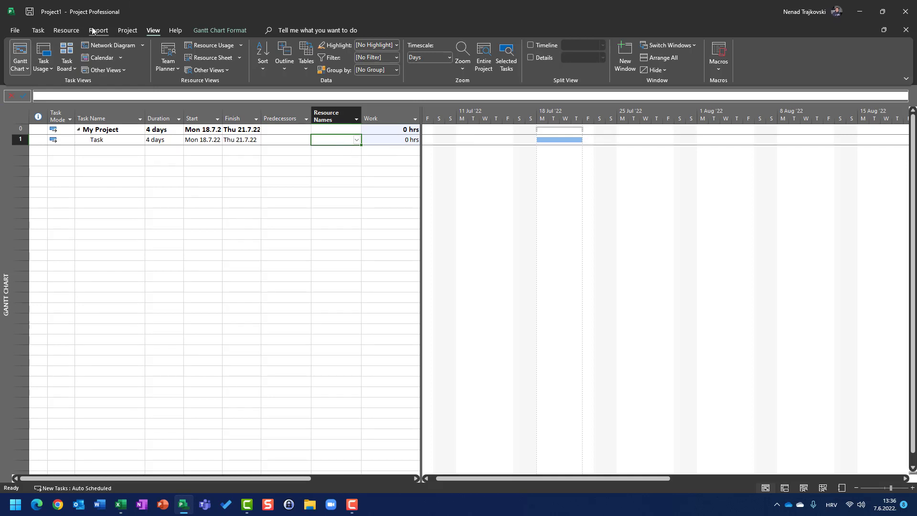
- Assign only the first resource in the list to Task
{"action": "left_click", "coordinate": [67, 30]}
{"action": "left_click", "coordinate": [60, 54]}
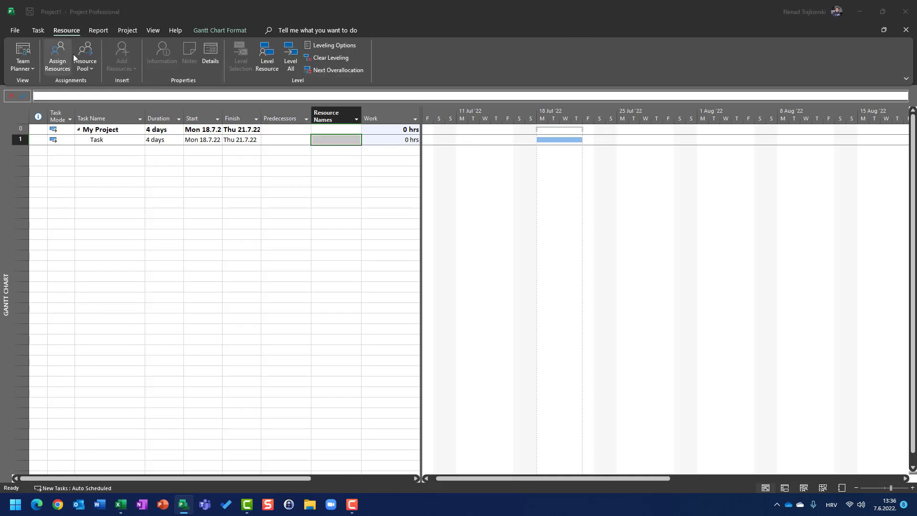
{"action": "left_click", "coordinate": [581, 204]}
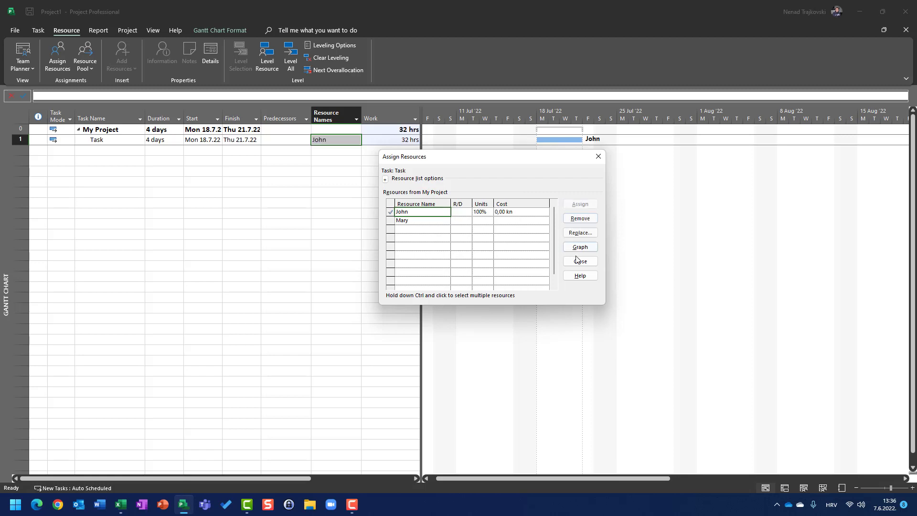
{"action": "left_click", "coordinate": [580, 262]}
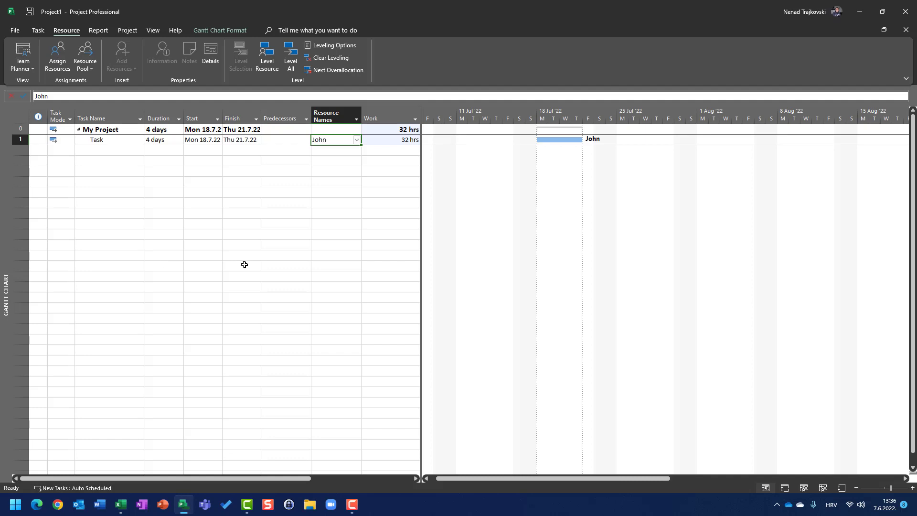
- Add the second resource in the list to Task as a separate assignment
{"action": "key", "text": "F10"}
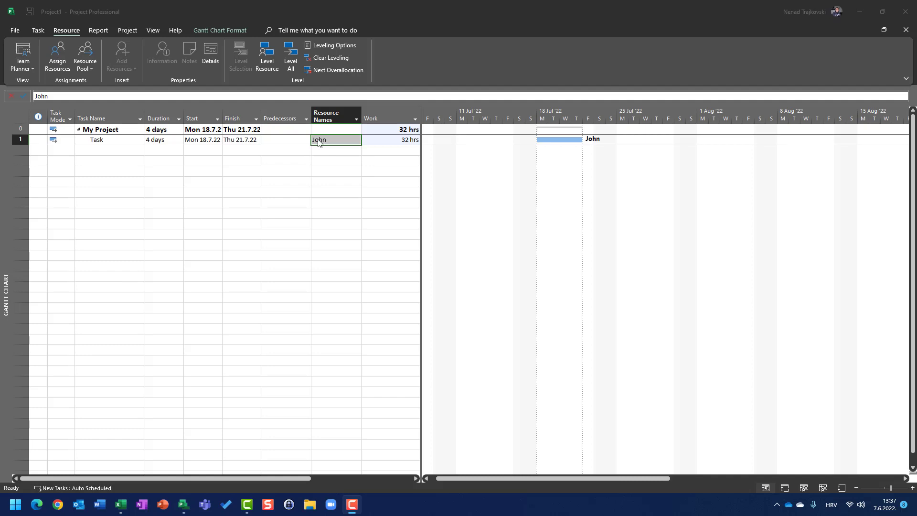
{"action": "left_click", "coordinate": [62, 61]}
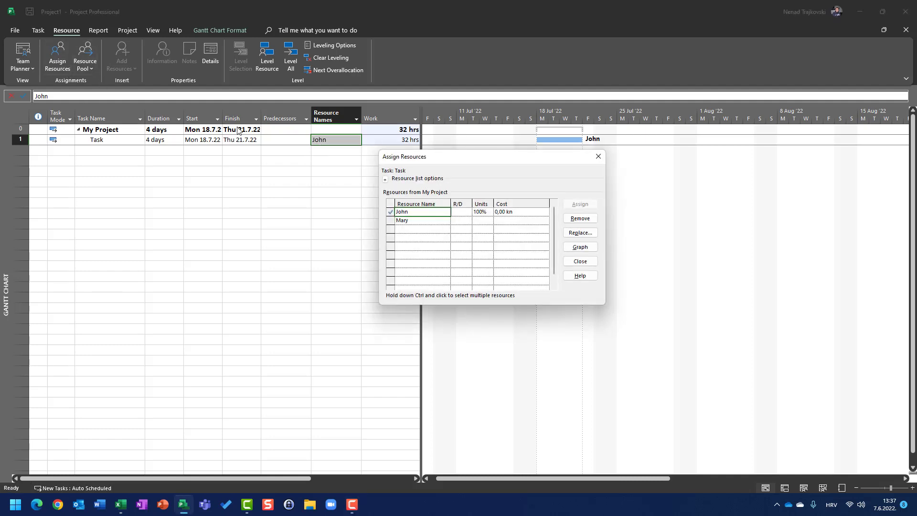
{"action": "left_click", "coordinate": [422, 221]}
{"action": "left_click", "coordinate": [578, 205]}
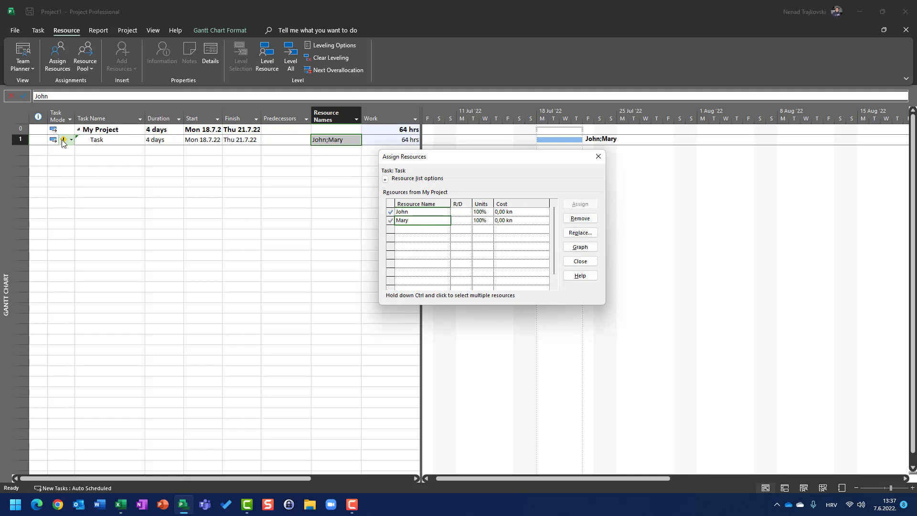
- Examine the options for how Task is rescheduled after adding a resource, and close the resource assignment dialog
{"action": "mouse_move", "coordinate": [64, 143]}
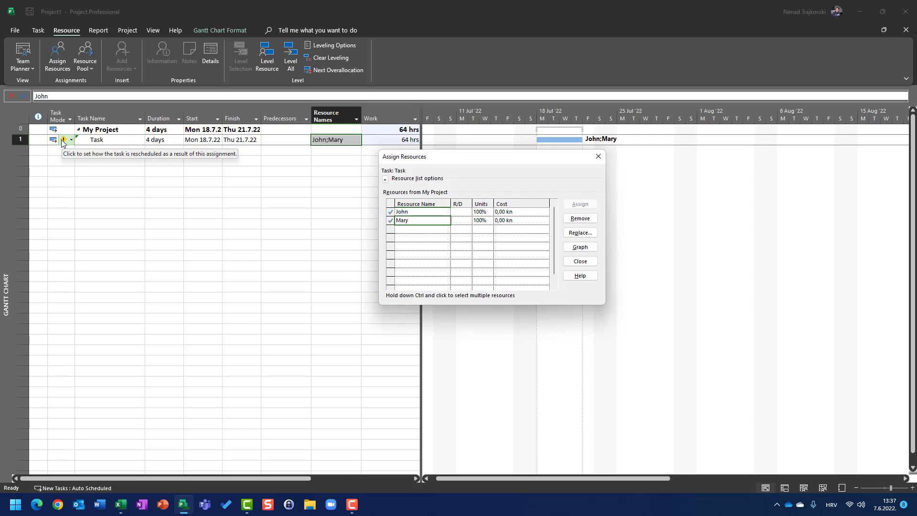
{"action": "left_click", "coordinate": [72, 140]}
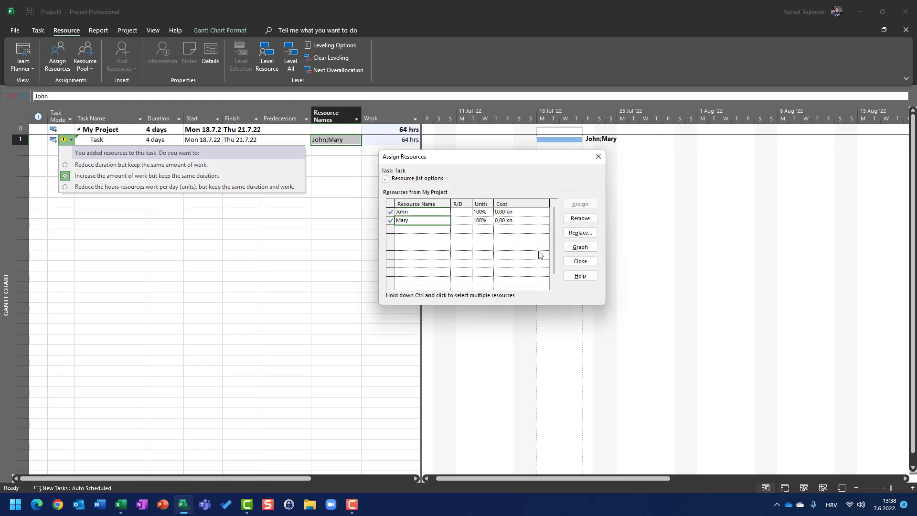
{"action": "left_click", "coordinate": [580, 262]}
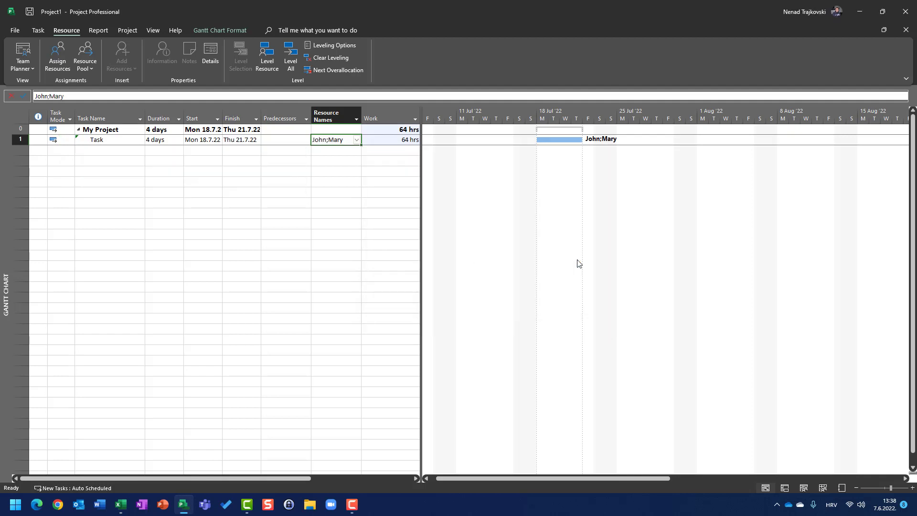
- Review each resource's work in the Task Usage view, and clear Task's resource names in the Gantt Chart
{"action": "left_click", "coordinate": [153, 30]}
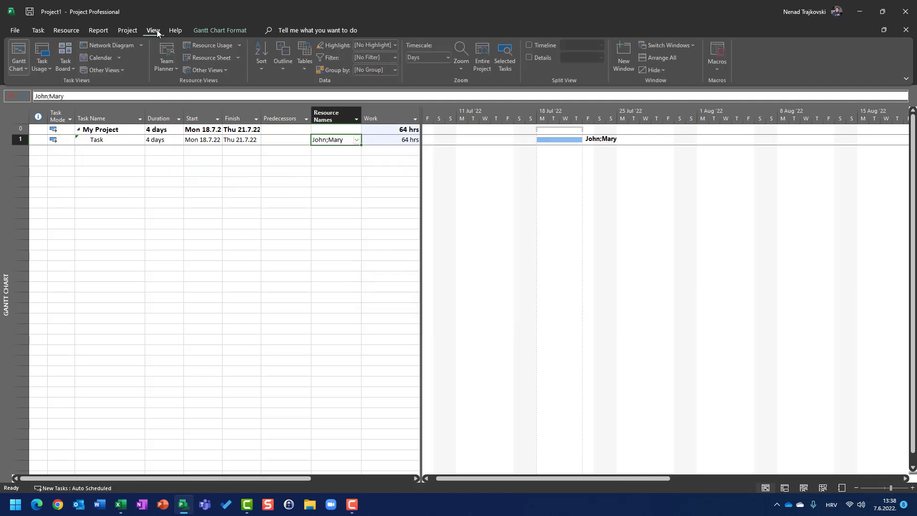
{"action": "left_click", "coordinate": [53, 59]}
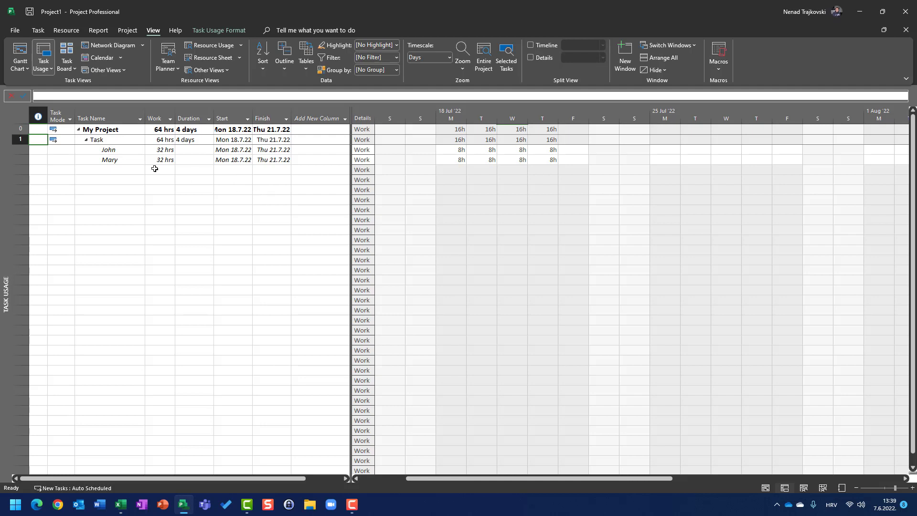
{"action": "left_click", "coordinate": [19, 47]}
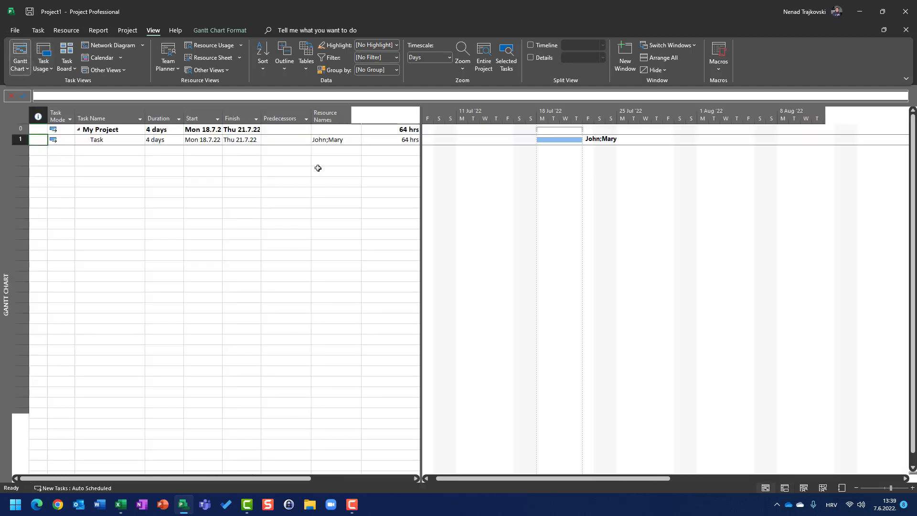
{"action": "left_click", "coordinate": [333, 140]}
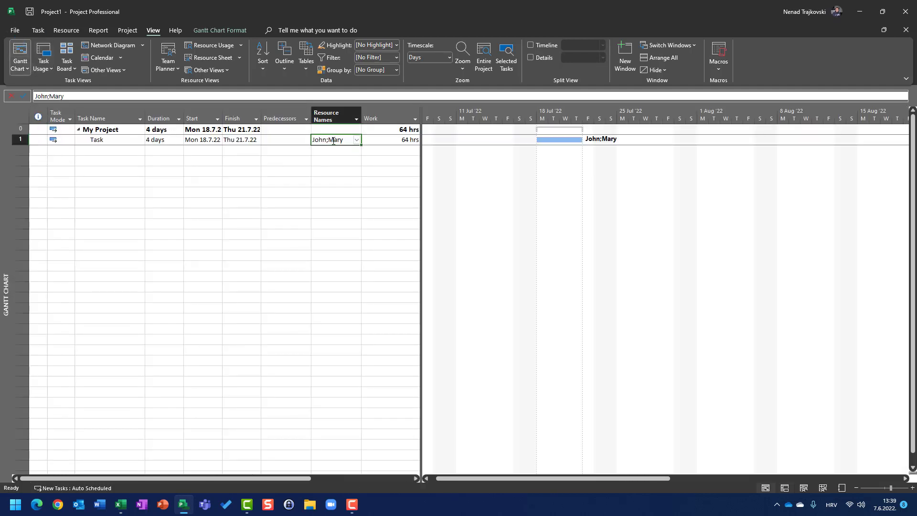
{"action": "key", "text": "Delete"}
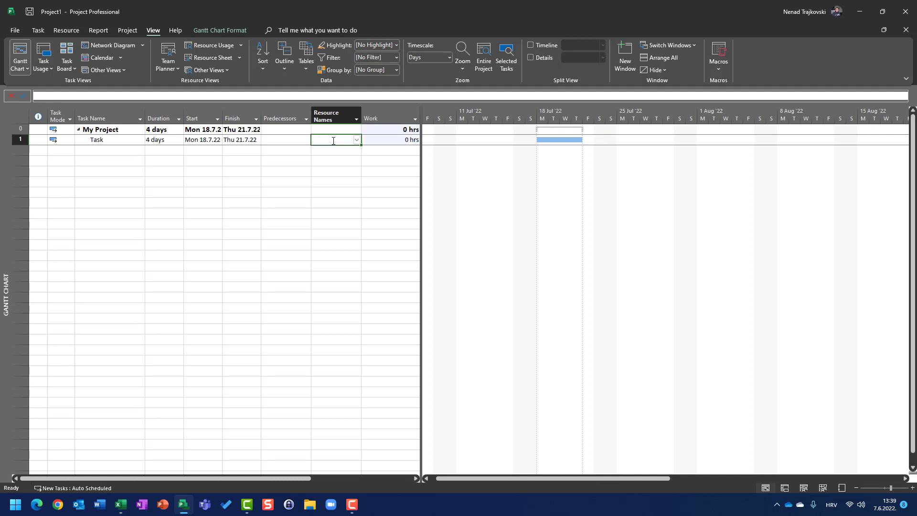
- Assign the first listed resource alone to the emptied Task and close the assignment dialog
{"action": "left_click", "coordinate": [76, 30]}
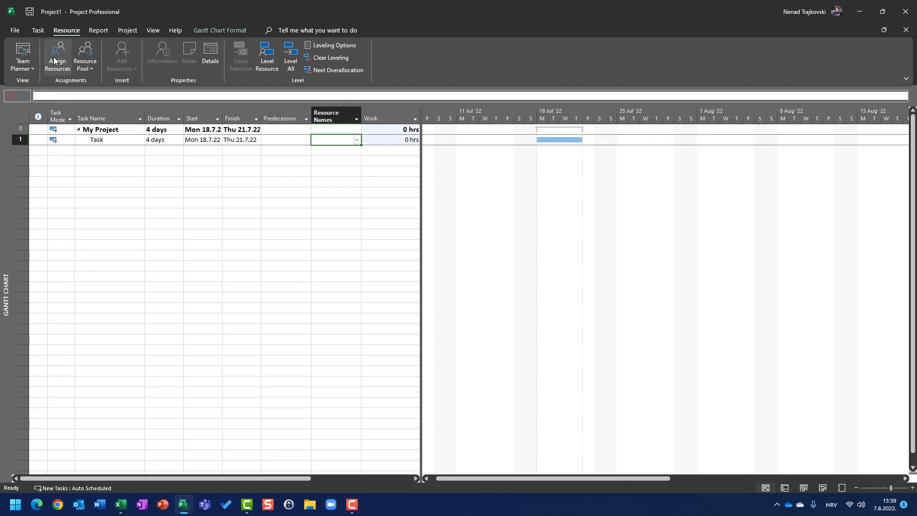
{"action": "left_click", "coordinate": [55, 57]}
{"action": "left_click", "coordinate": [578, 204]}
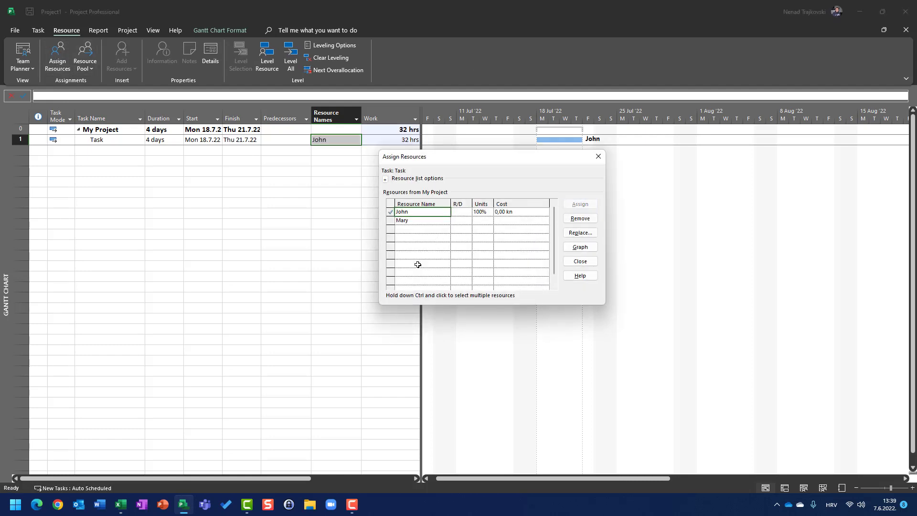
{"action": "left_click", "coordinate": [580, 261]}
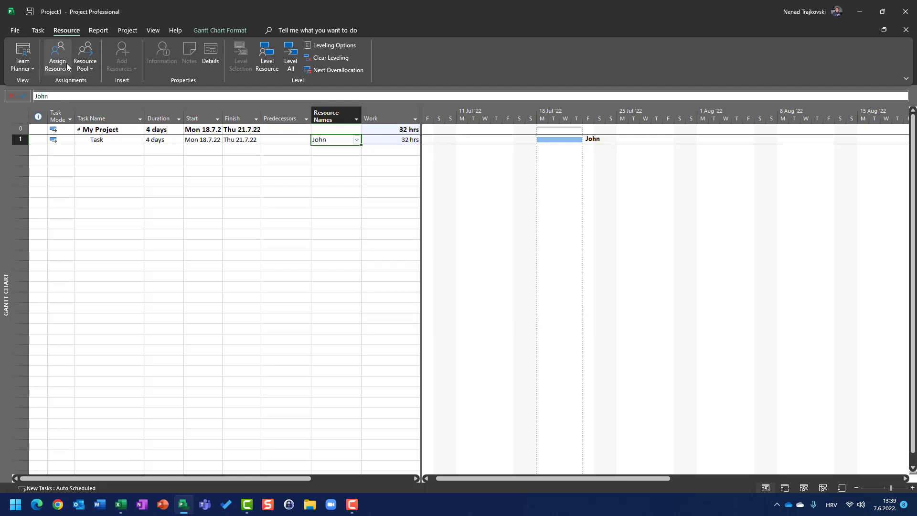
- Assign the second listed resource to Task in addition to the first one
{"action": "left_click", "coordinate": [62, 59]}
{"action": "left_click", "coordinate": [418, 220]}
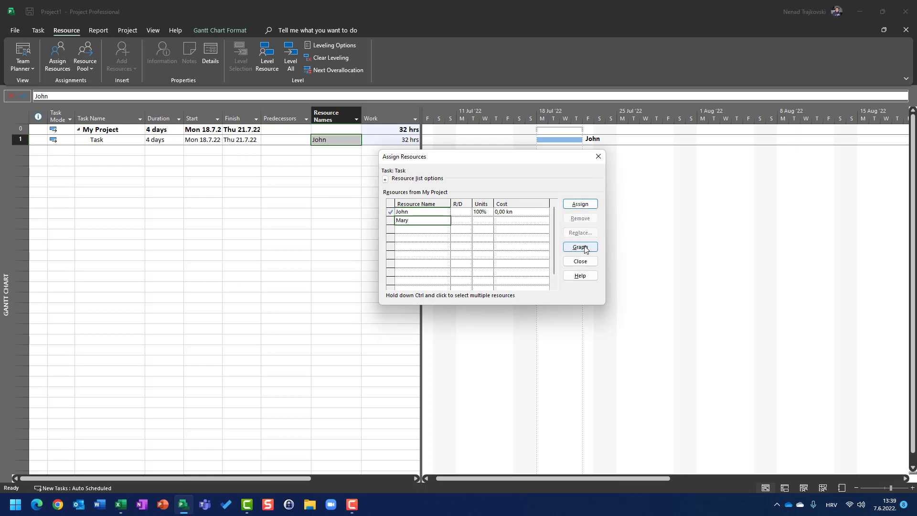
{"action": "left_click", "coordinate": [587, 205]}
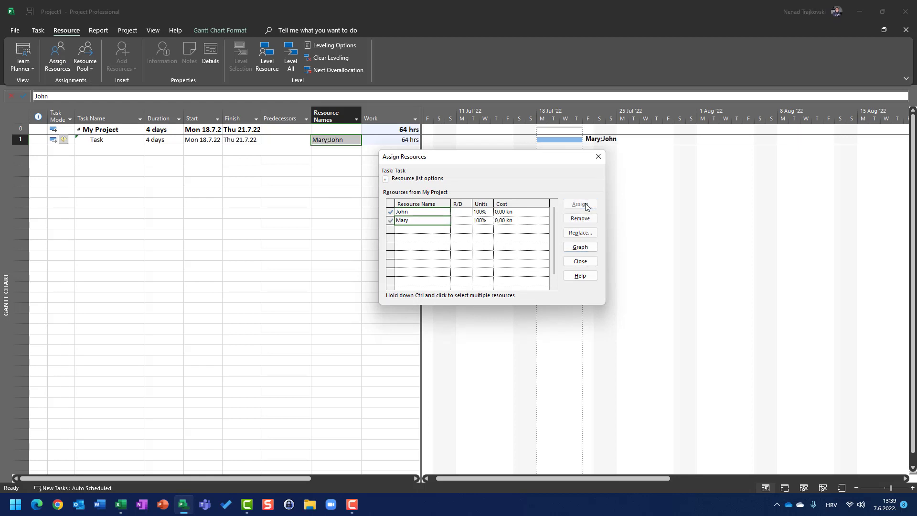
- Check the rescheduling options for the added resource, and remove the second listed resource from Task
{"action": "left_click", "coordinate": [72, 141]}
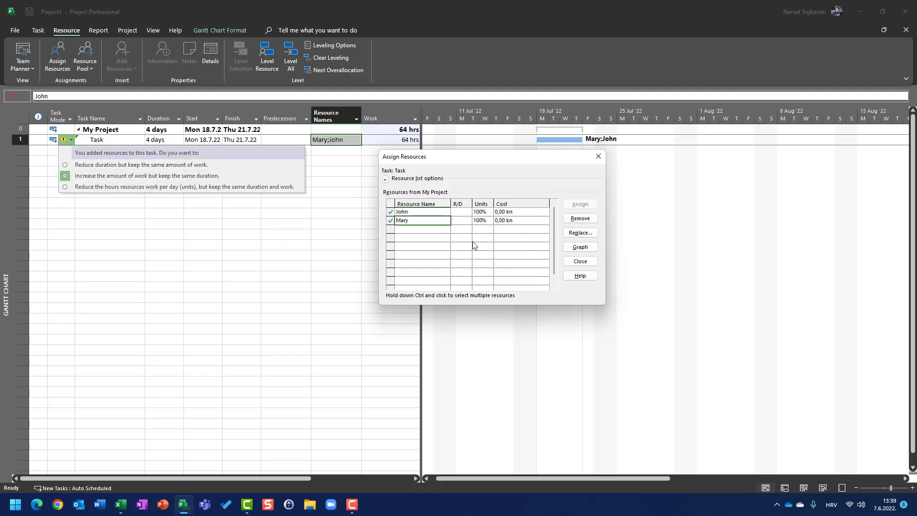
{"action": "left_click", "coordinate": [419, 222]}
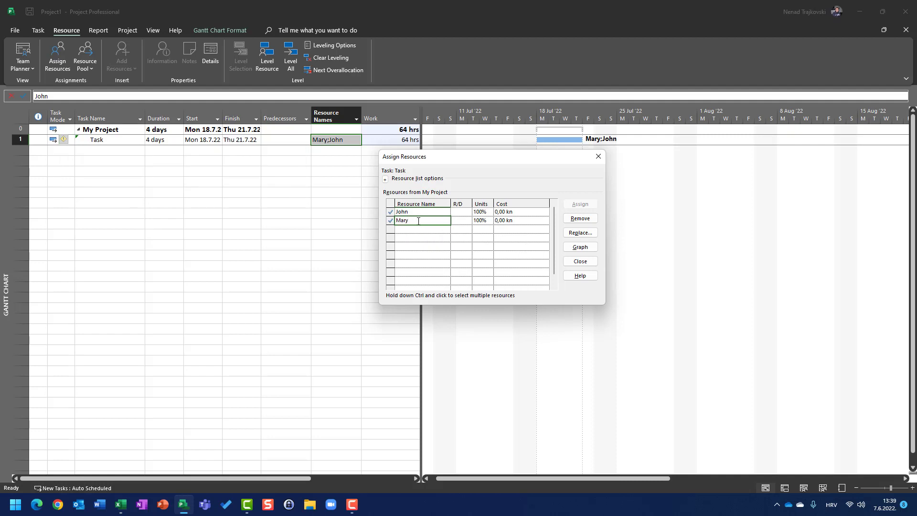
{"action": "left_click", "coordinate": [570, 221]}
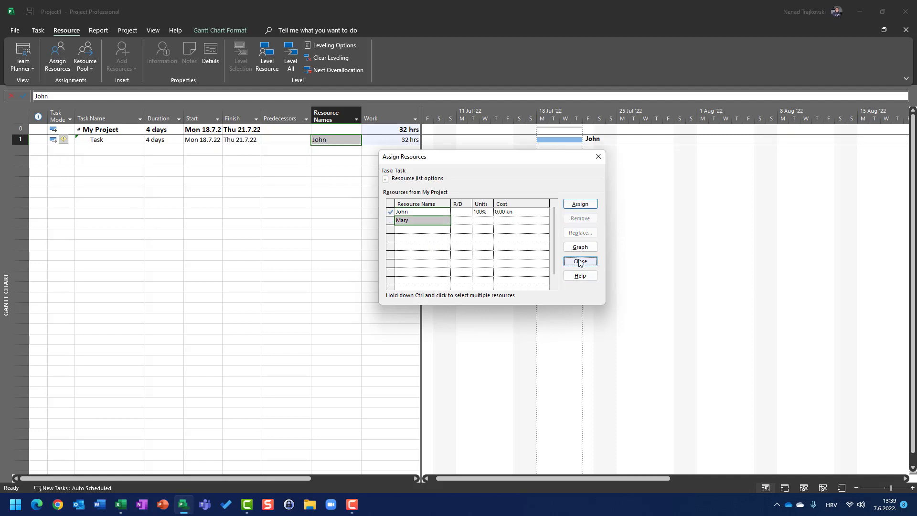
{"action": "left_click", "coordinate": [580, 261]}
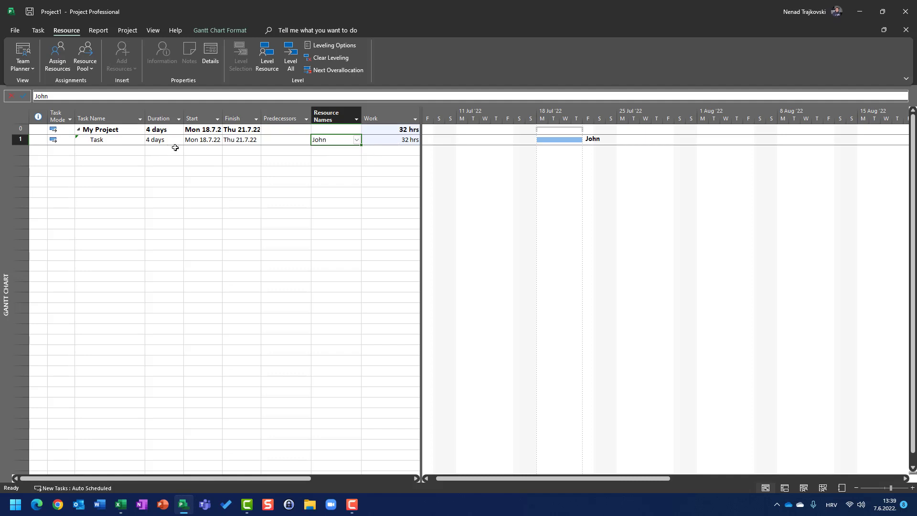
- Assign the second listed resource to Task again and reschedule by reducing duration while keeping the same amount of work
{"action": "left_click", "coordinate": [57, 57]}
{"action": "left_click", "coordinate": [417, 219]}
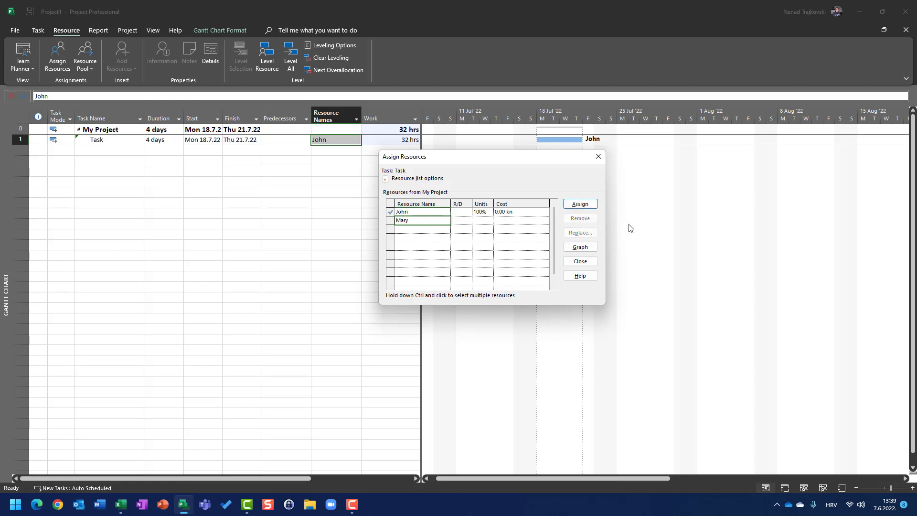
{"action": "left_click", "coordinate": [580, 204]}
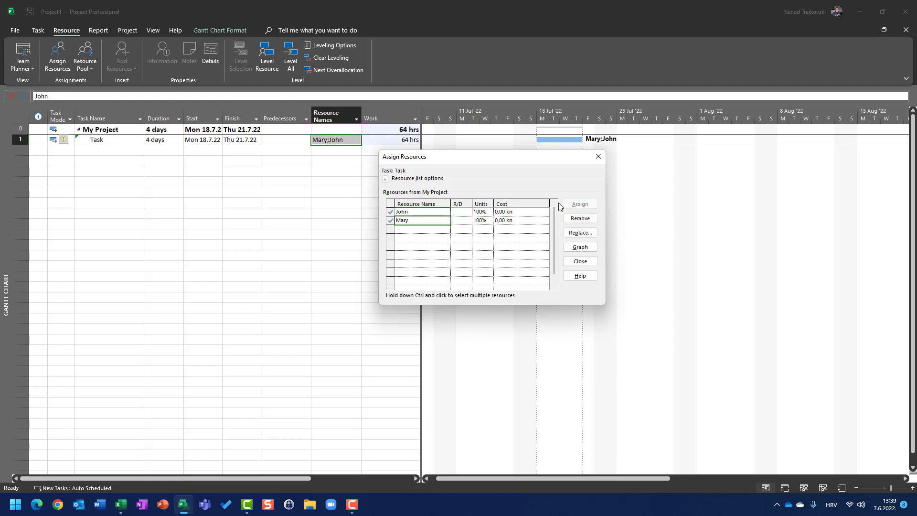
{"action": "left_click", "coordinate": [71, 139]}
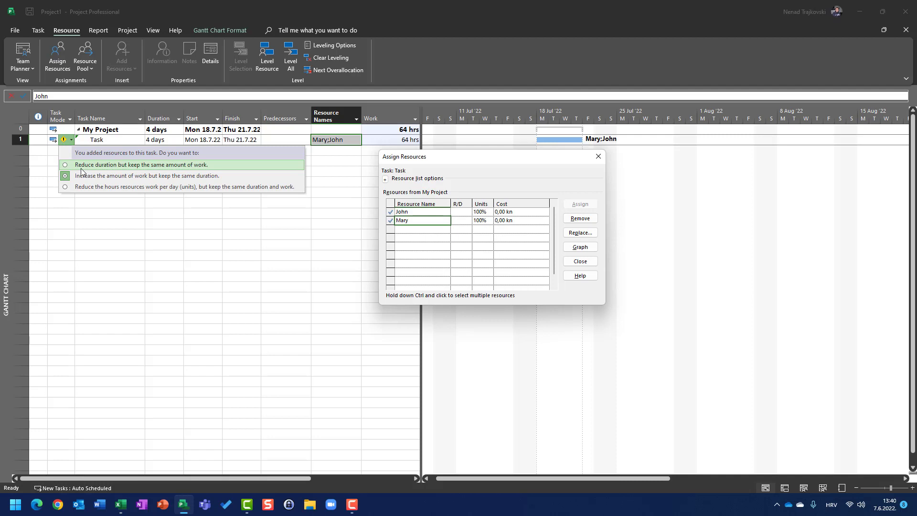
{"action": "left_click", "coordinate": [81, 167]}
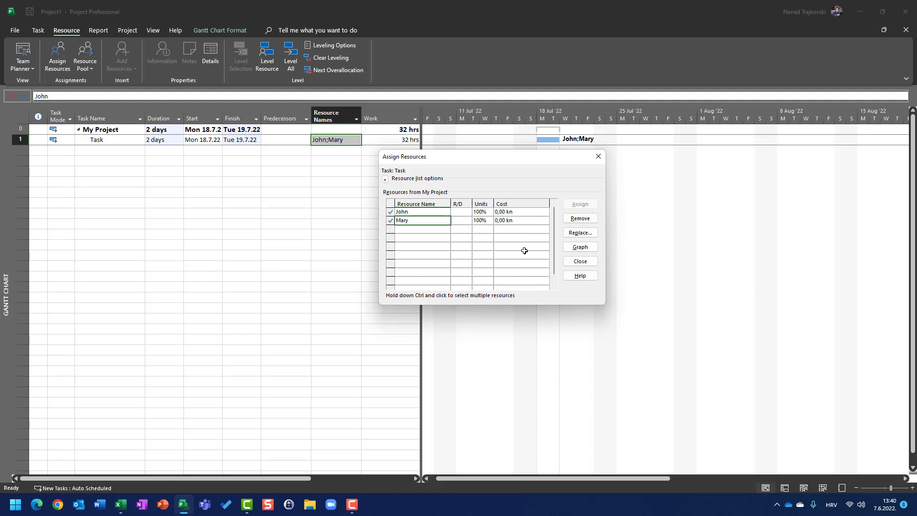
{"action": "left_click", "coordinate": [581, 262]}
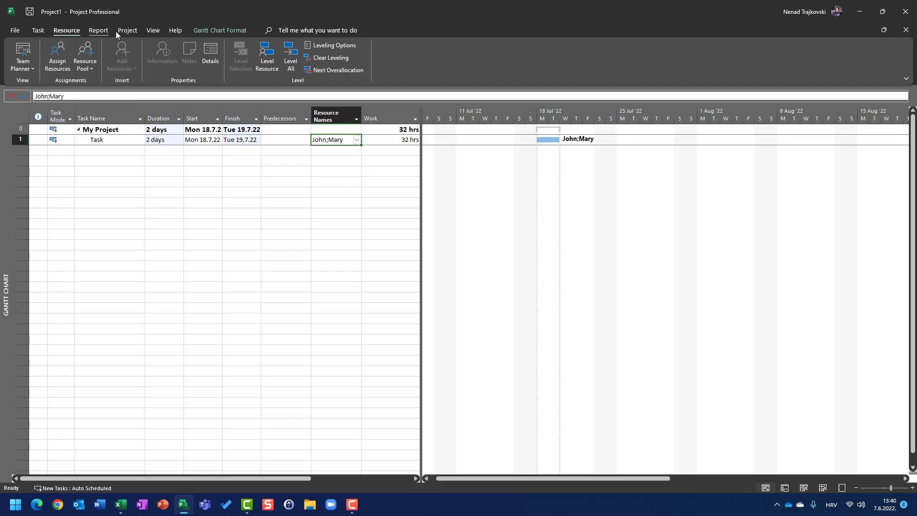
- Review each resource's work on Task in the Task Usage view and return to the Gantt Chart
{"action": "left_click", "coordinate": [153, 31]}
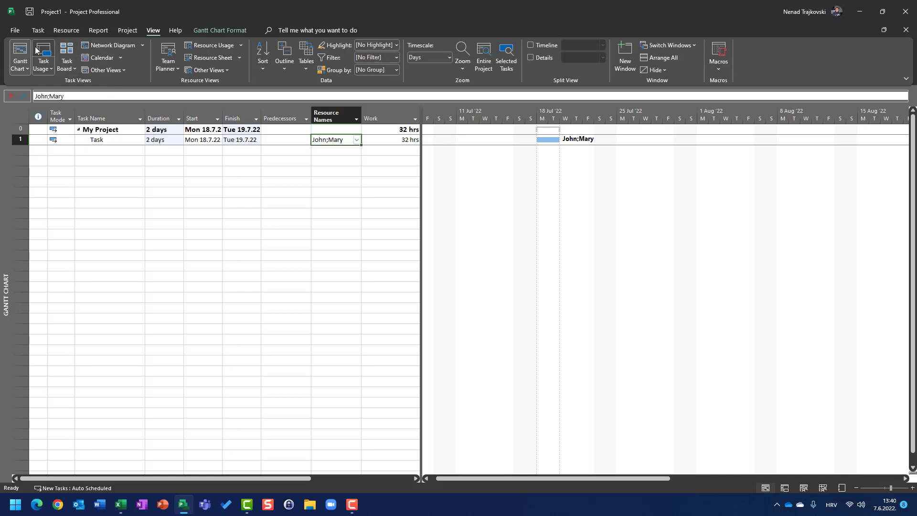
{"action": "left_click", "coordinate": [42, 50]}
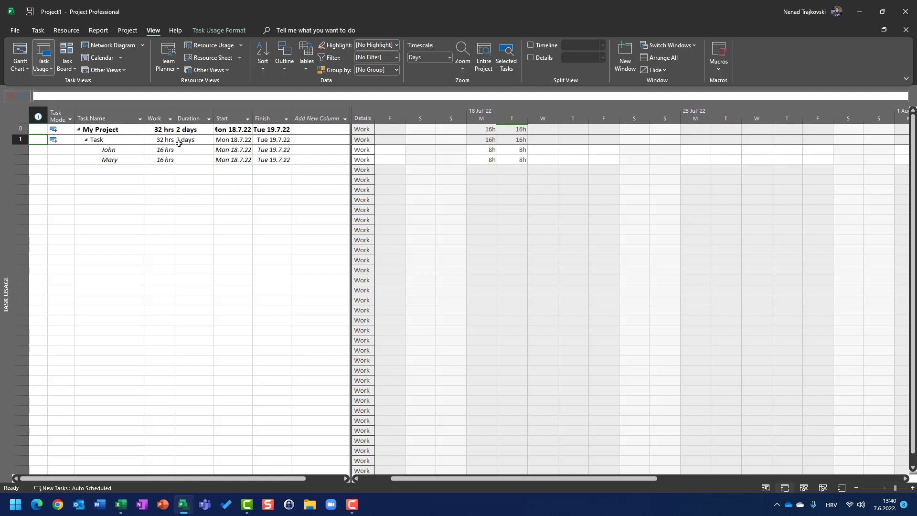
{"action": "left_click", "coordinate": [20, 57]}
- Clear Task's resource names and set its duration to 4 days
{"action": "left_click", "coordinate": [316, 139]}
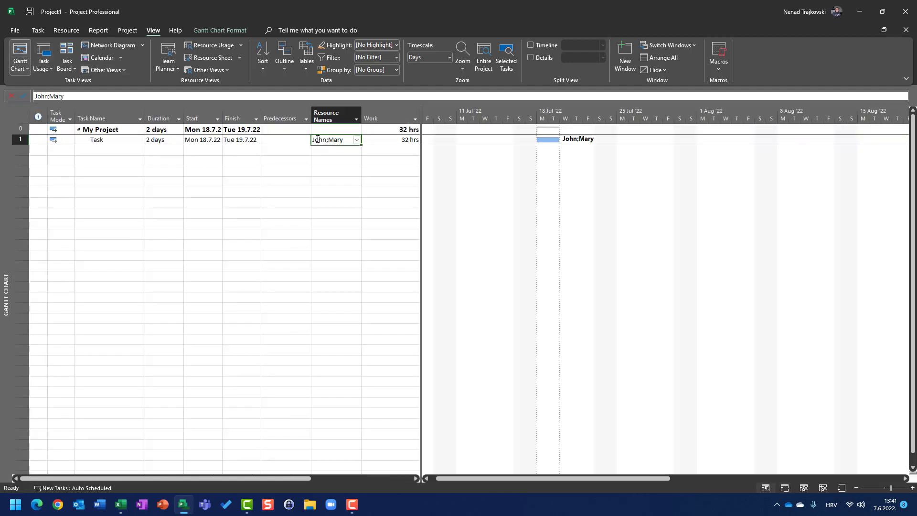
{"action": "key", "text": "Delete"}
{"action": "key", "text": "Left"}
{"action": "key", "text": "Left"}
{"action": "key", "text": "Left"}
{"action": "key", "text": "Left"}
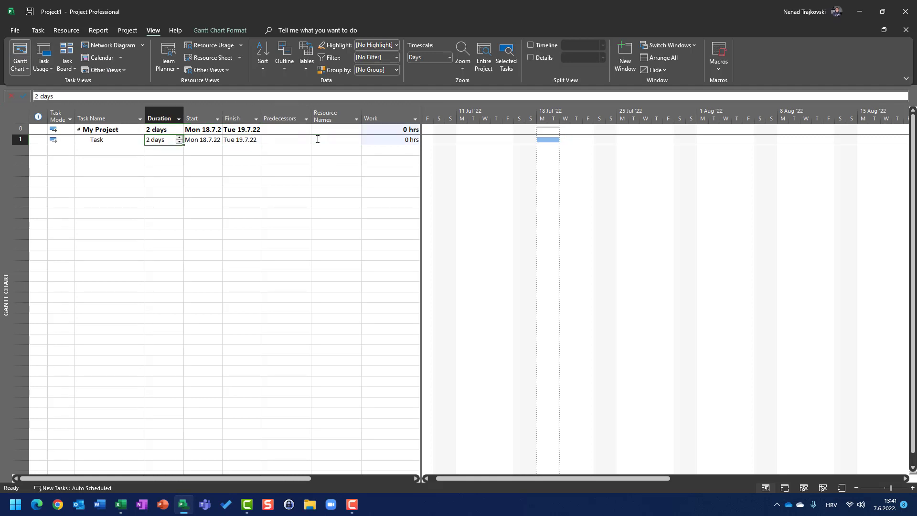
{"action": "type", "text": "4"}
{"action": "key", "text": "Tab"}
- Assign only the first listed resource to Task through its Resource Names cell
{"action": "key", "text": "Tab"}
{"action": "key", "text": "Tab"}
{"action": "key", "text": "Tab"}
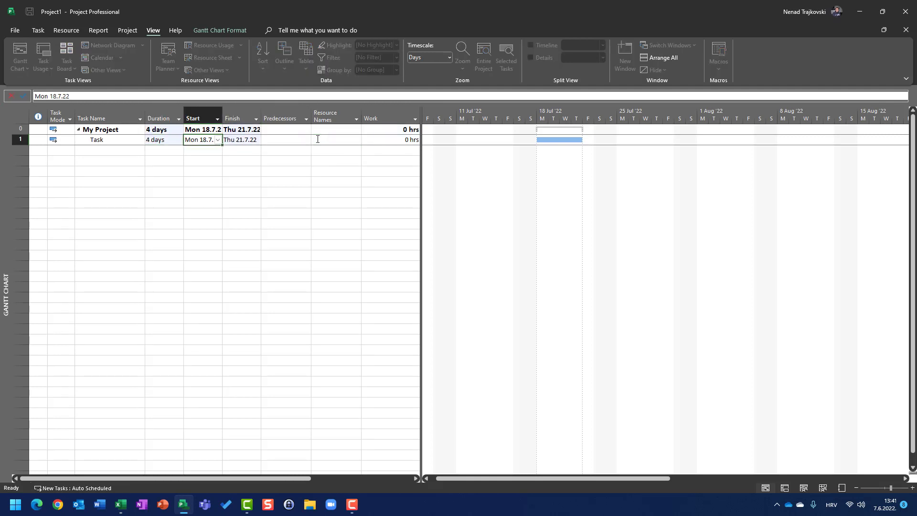
{"action": "left_click", "coordinate": [356, 139]}
{"action": "left_click", "coordinate": [335, 149]}
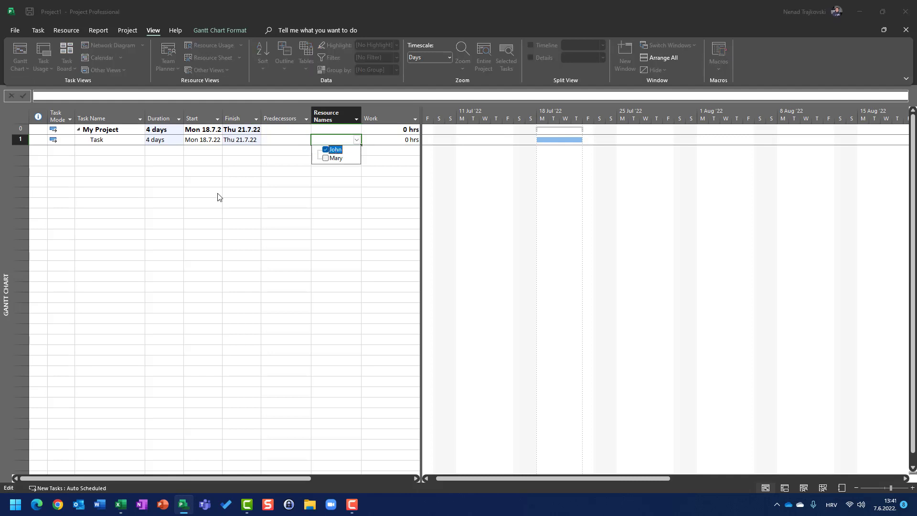
{"action": "key", "text": "Return"}
- Add the second listed resource to Task through its Resource Names cell, keeping the first one
{"action": "left_click", "coordinate": [356, 140]}
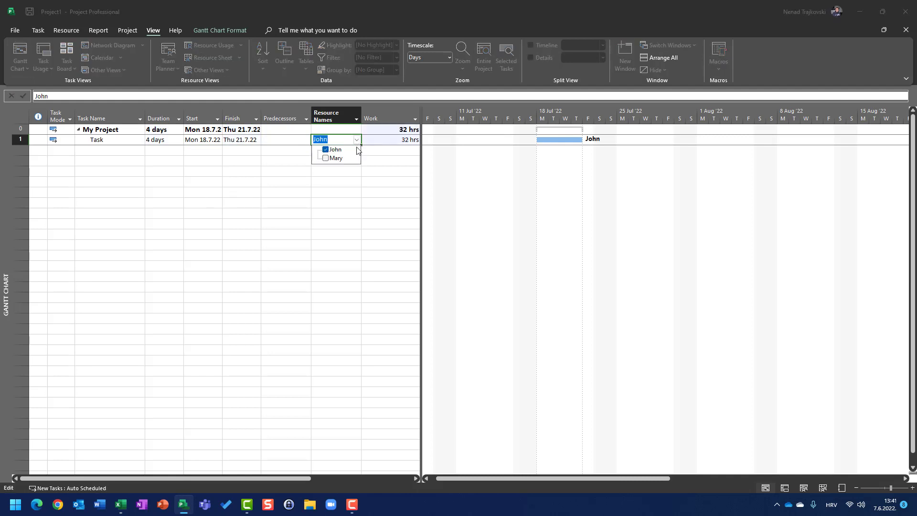
{"action": "left_click", "coordinate": [340, 158]}
{"action": "key", "text": "Return"}
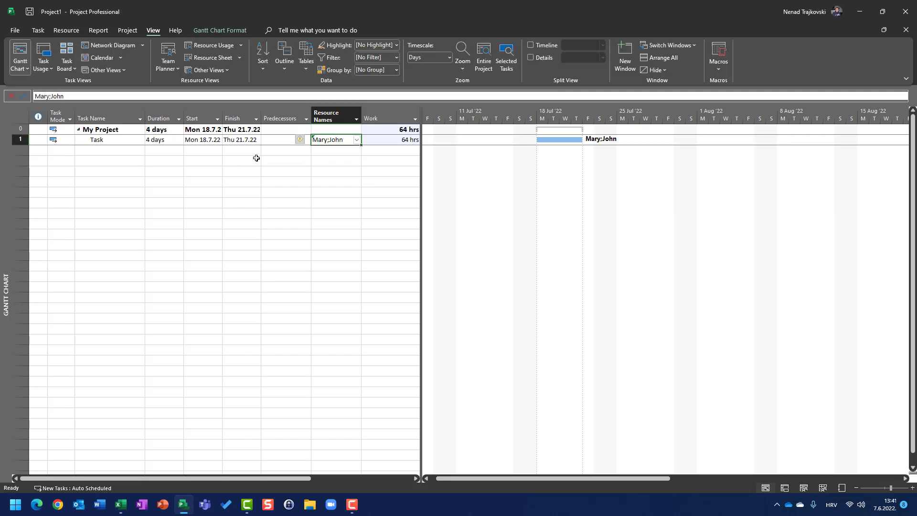
- Reduce the hours resources work per day but keep the same duration and work, and review the daily hours in Task Usage
{"action": "left_click", "coordinate": [301, 140]}
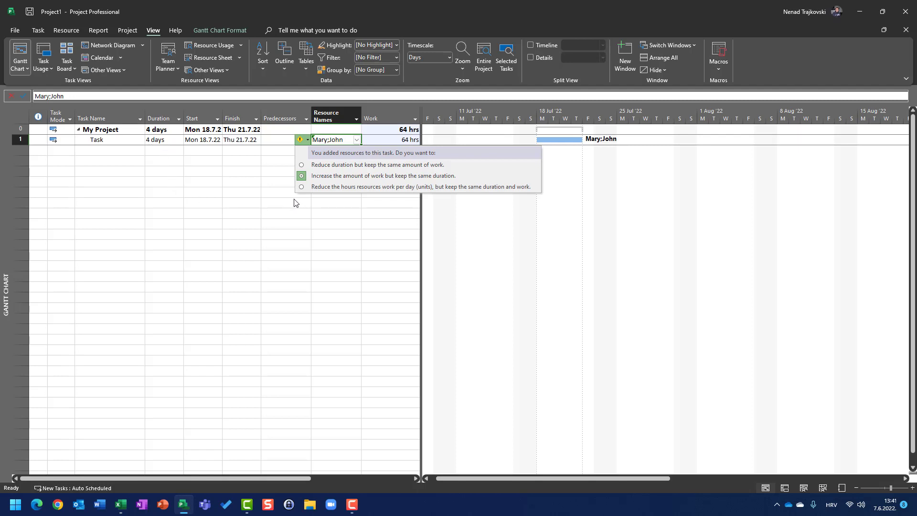
{"action": "left_click", "coordinate": [306, 188]}
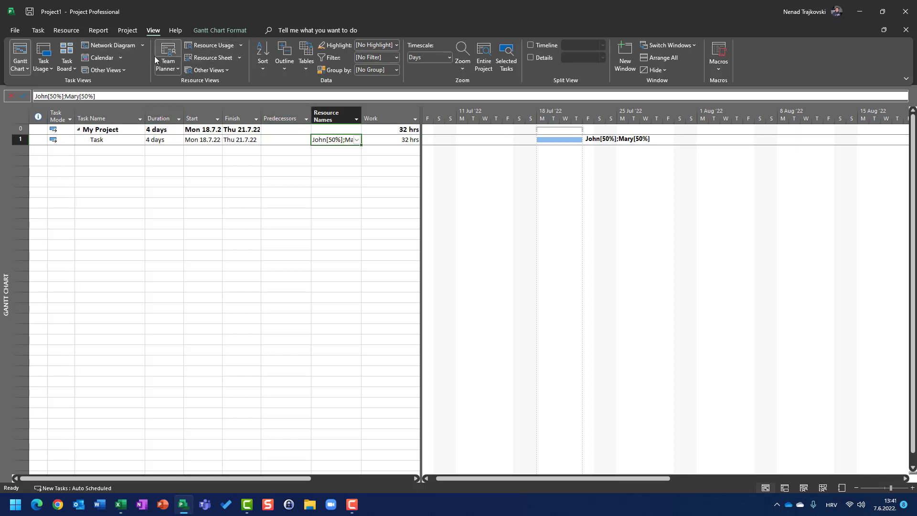
{"action": "left_click", "coordinate": [45, 59]}
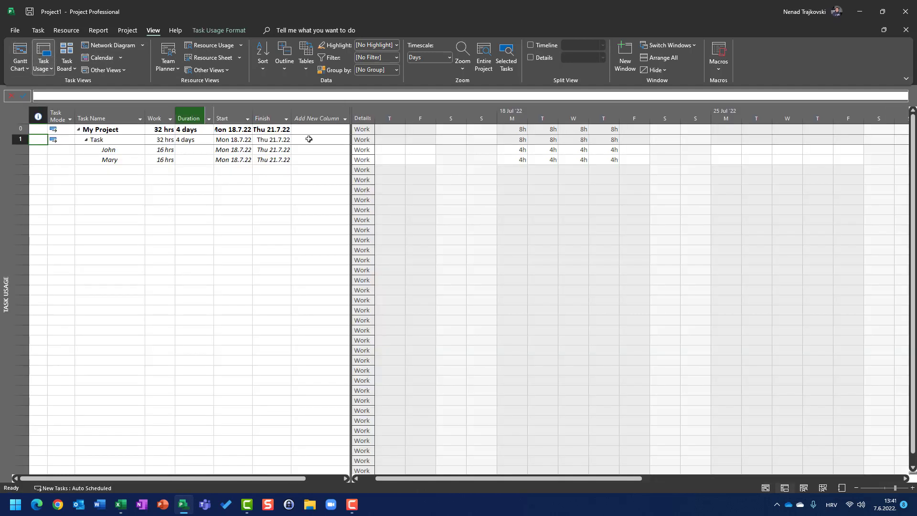
{"action": "left_click", "coordinate": [524, 150]}
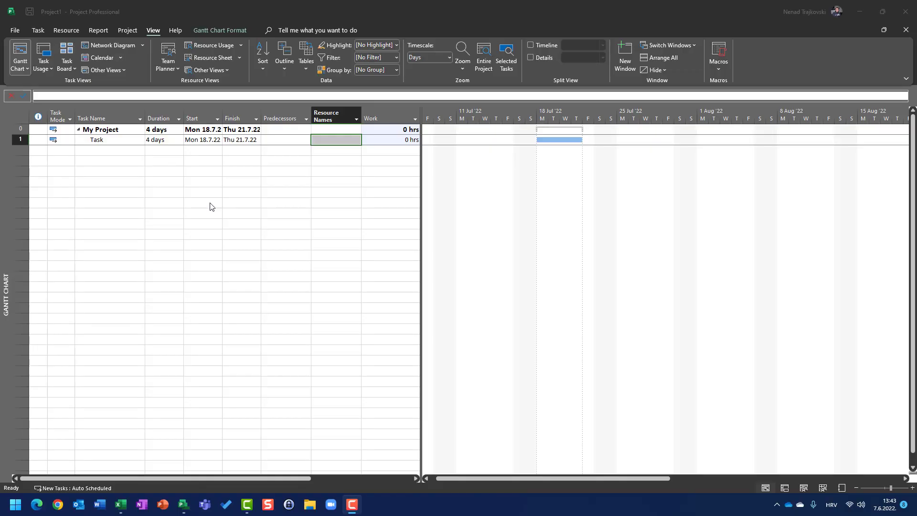
- Assign both listed resources to the emptied Task together in a single edit of its Resource Names cell
{"action": "left_click", "coordinate": [344, 140]}
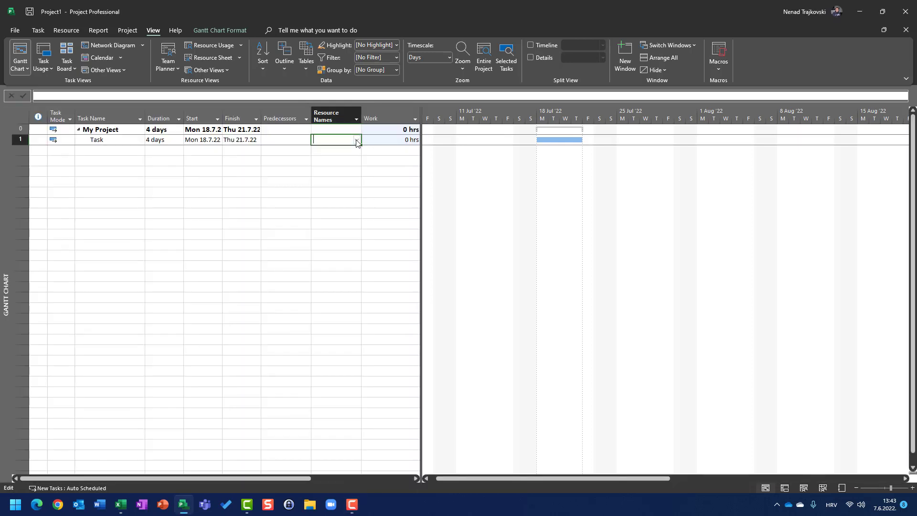
{"action": "left_click", "coordinate": [357, 140]}
{"action": "left_click", "coordinate": [326, 149]}
{"action": "left_click", "coordinate": [325, 157]}
{"action": "left_click", "coordinate": [176, 246]}
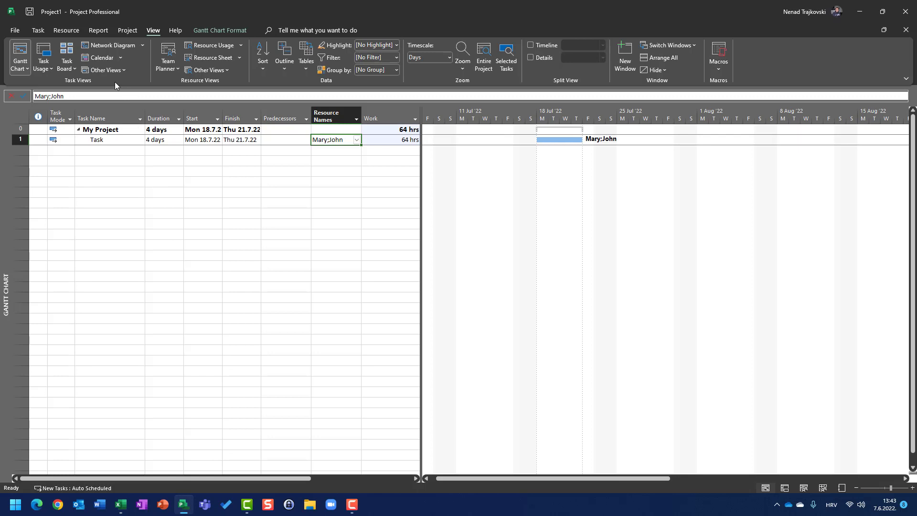
- Examine both resources' daily work from 18 July in the Task Usage view and go back to the Gantt Chart
{"action": "left_click", "coordinate": [47, 56]}
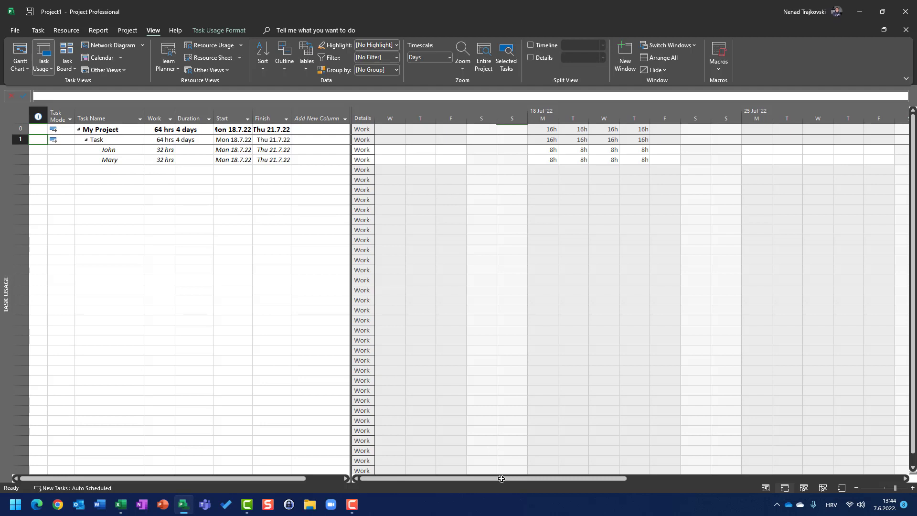
{"action": "left_click_drag", "start_coordinate": [503, 478], "coordinate": [549, 475]}
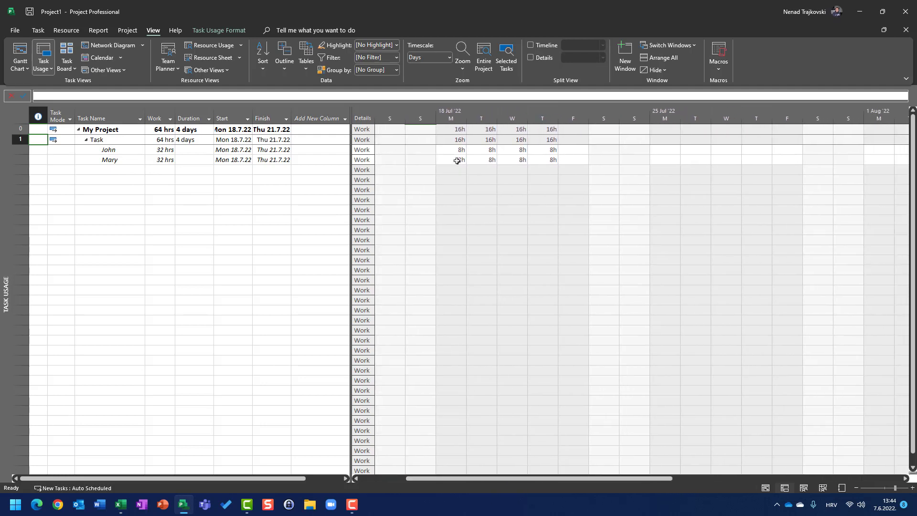
{"action": "left_click", "coordinate": [20, 53]}
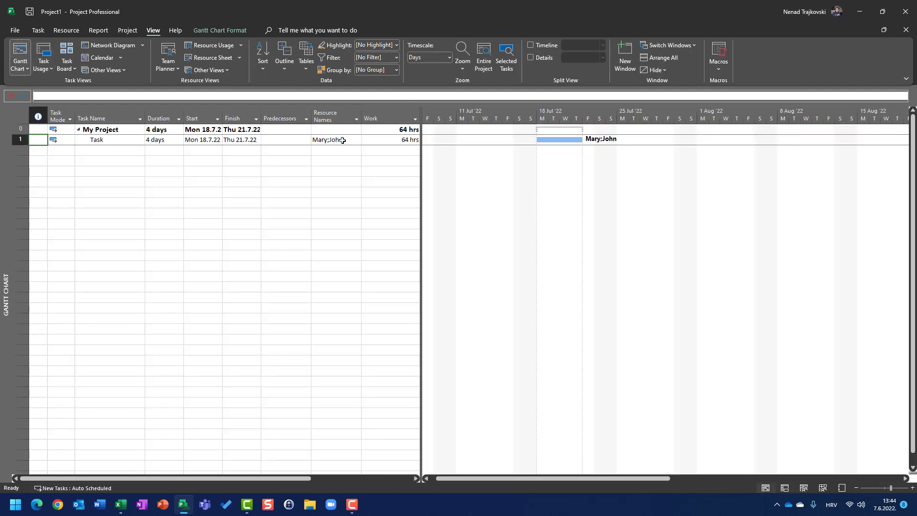
- Remove the first listed resource from Task, leaving only the second one assigned
{"action": "left_click", "coordinate": [342, 141]}
{"action": "left_click", "coordinate": [357, 140]}
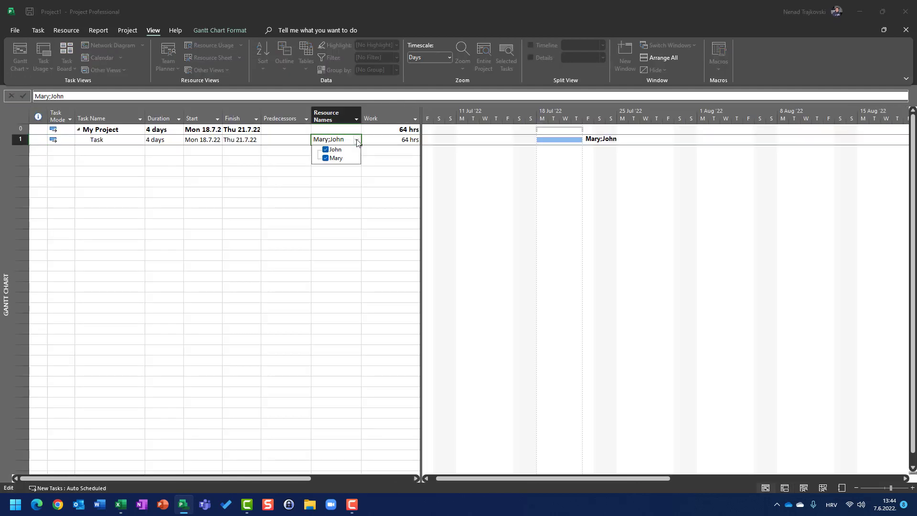
{"action": "left_click", "coordinate": [327, 150]}
{"action": "key", "text": "Return"}
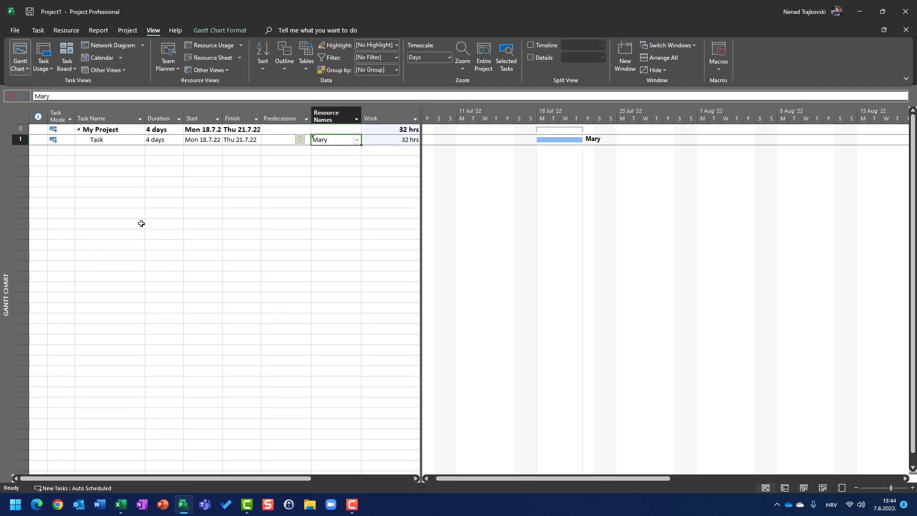
- Decrease the amount of work but keep the same duration for Task, and review the remaining resource's work in Task Usage
{"action": "left_click", "coordinate": [300, 140]}
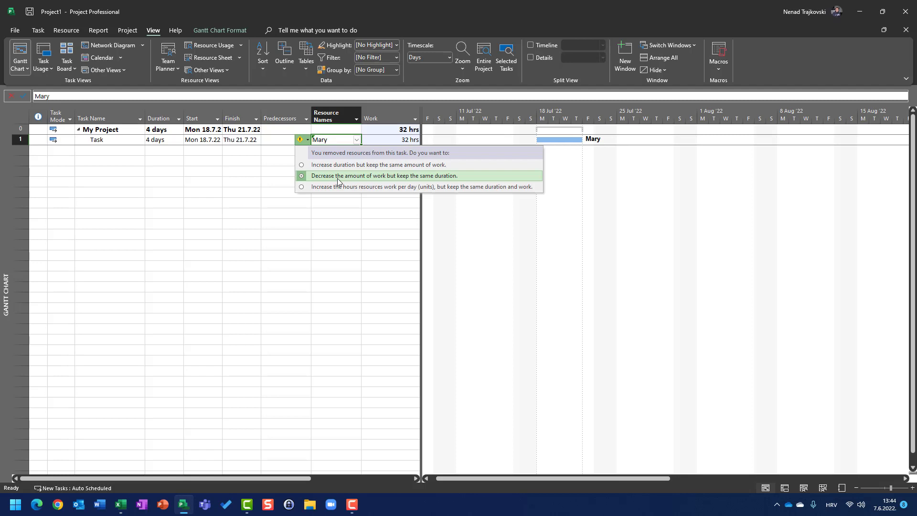
{"action": "left_click", "coordinate": [337, 178]}
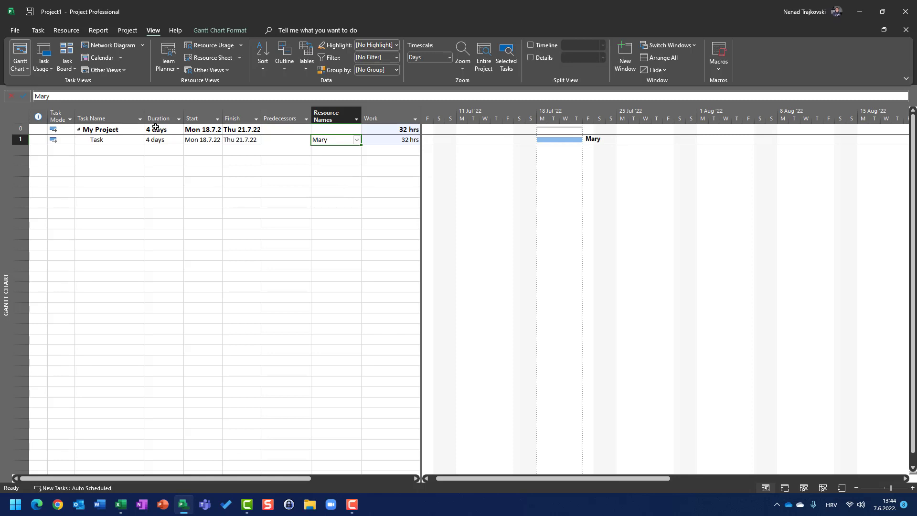
{"action": "left_click", "coordinate": [43, 53]}
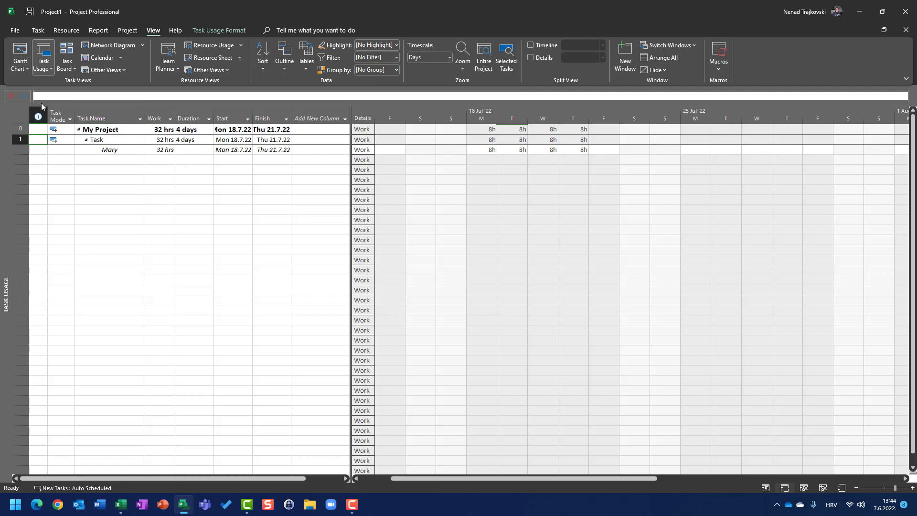
{"action": "double_click", "coordinate": [41, 129]}
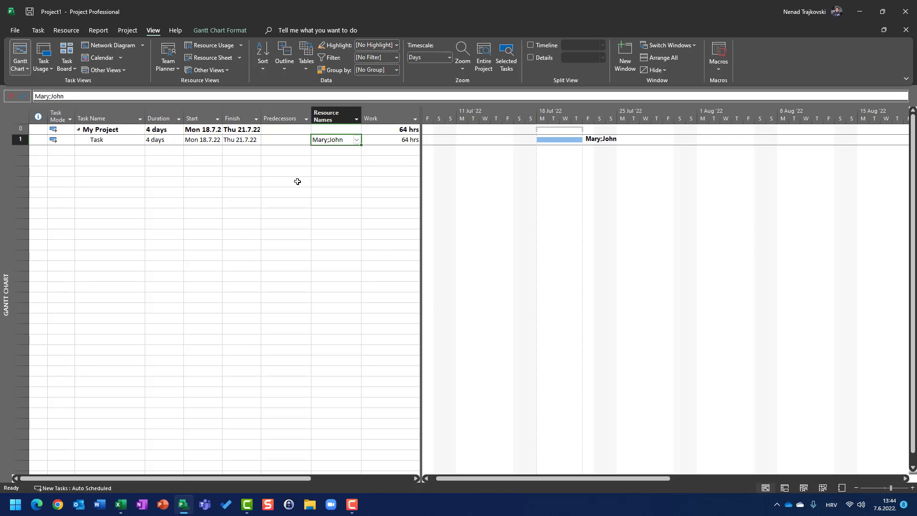
{"action": "left_click", "coordinate": [356, 140]}
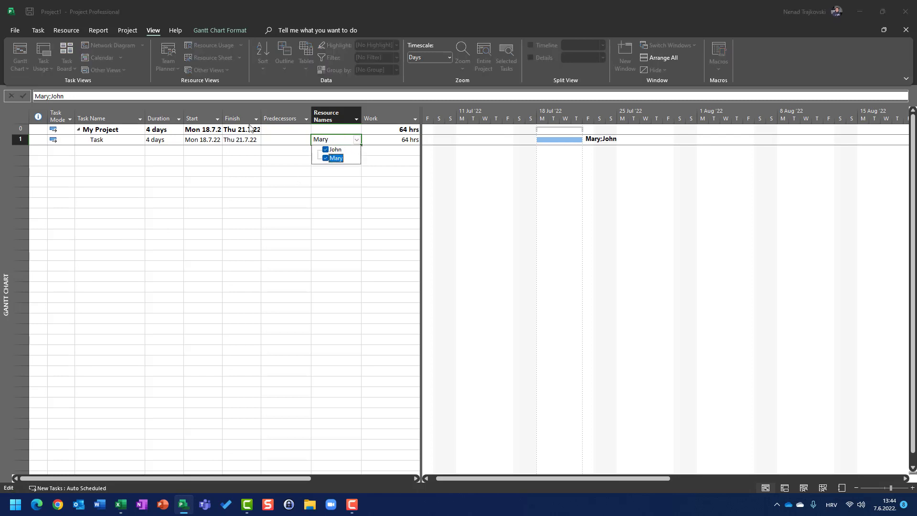
{"action": "left_click", "coordinate": [328, 151]}
{"action": "key", "text": "Return"}
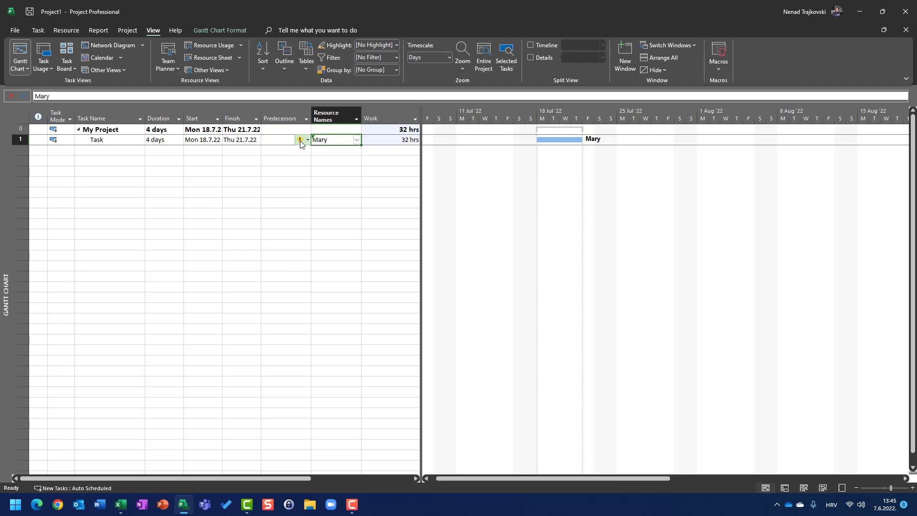
{"action": "left_click", "coordinate": [301, 139]}
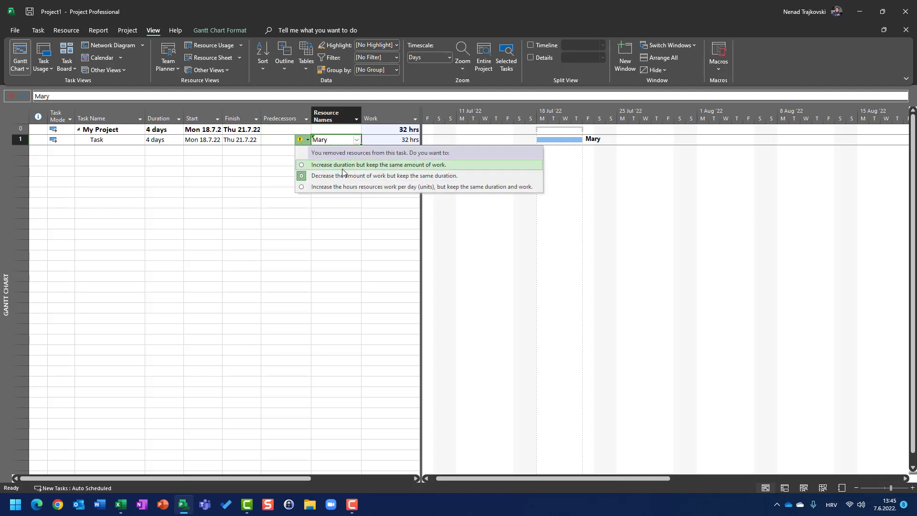
{"action": "key", "text": "Escape"}
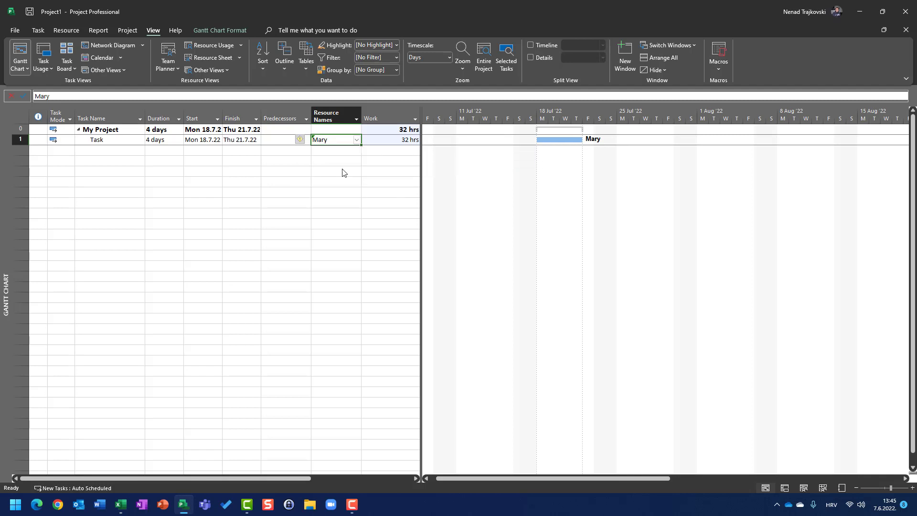
{"action": "key", "text": "ctrl+z"}
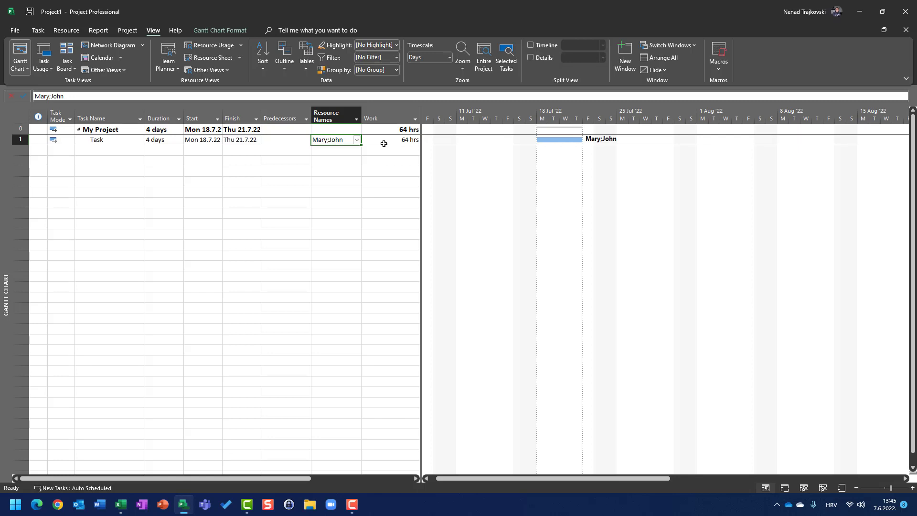
- Review both resources' daily work on Task in the Task Usage view and return to the Gantt Chart
{"action": "left_click", "coordinate": [42, 50]}
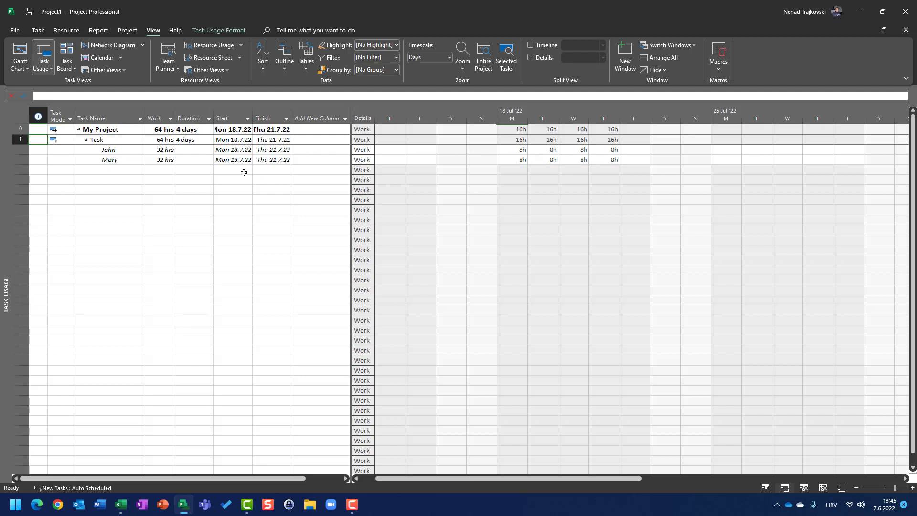
{"action": "left_click", "coordinate": [21, 55]}
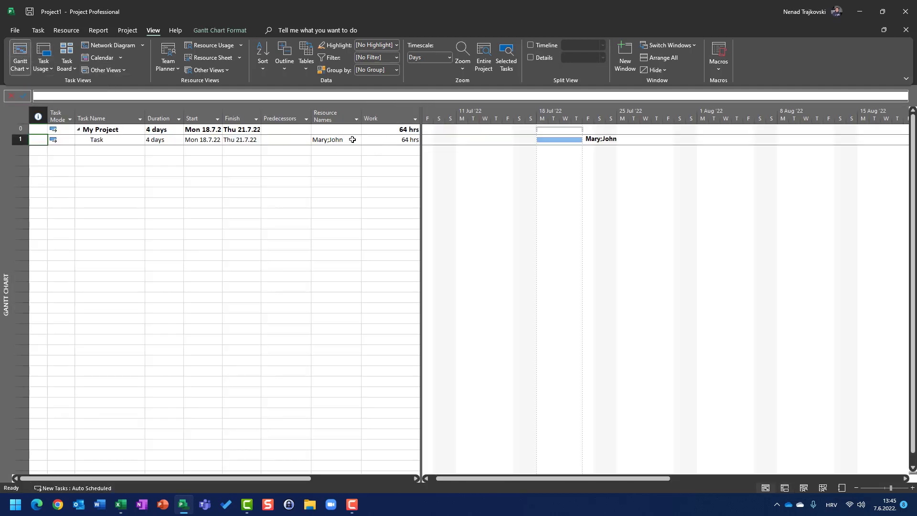
- Remove the first listed resource from Task and increase the duration but keep the same amount of work
{"action": "left_click", "coordinate": [352, 139]}
{"action": "left_click", "coordinate": [356, 139]}
{"action": "left_click", "coordinate": [327, 150]}
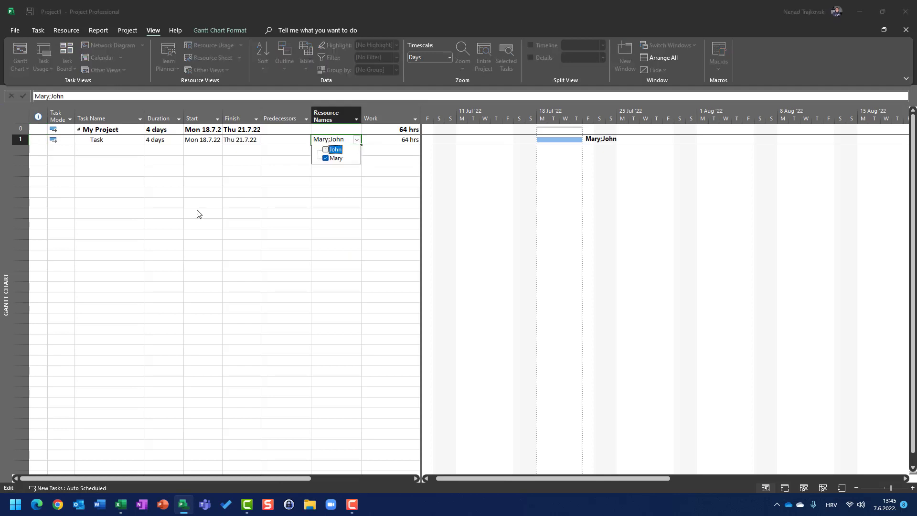
{"action": "left_click", "coordinate": [192, 207]}
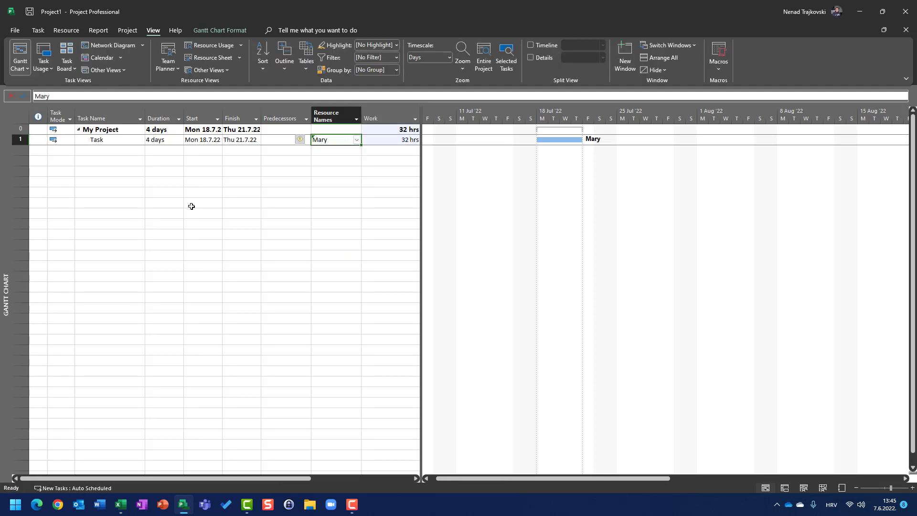
{"action": "left_click", "coordinate": [300, 140]}
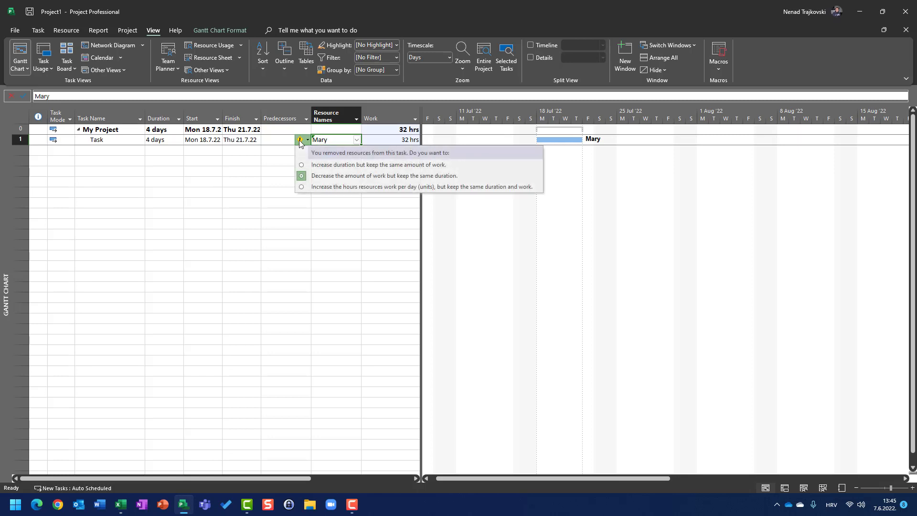
{"action": "left_click", "coordinate": [356, 169]}
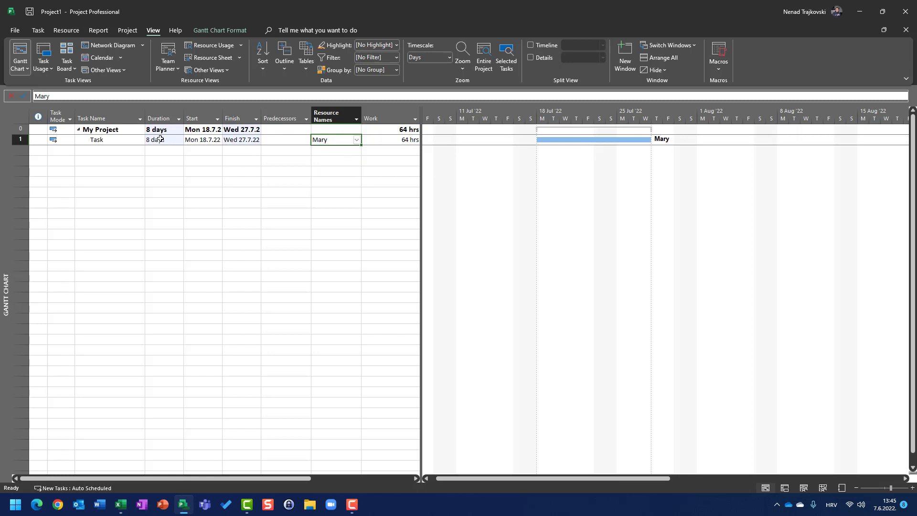
- Examine the remaining resource's daily work on Task in the Task Usage view, day by day from 18 July
{"action": "left_click", "coordinate": [52, 56]}
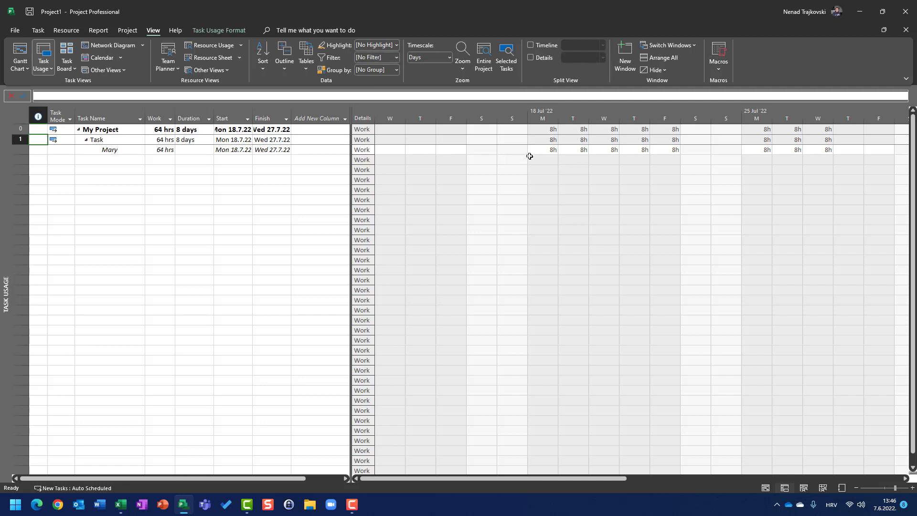
{"action": "left_click", "coordinate": [554, 151]}
{"action": "key", "text": "Right"}
{"action": "key", "text": "Right"}
{"action": "key", "text": "Right"}
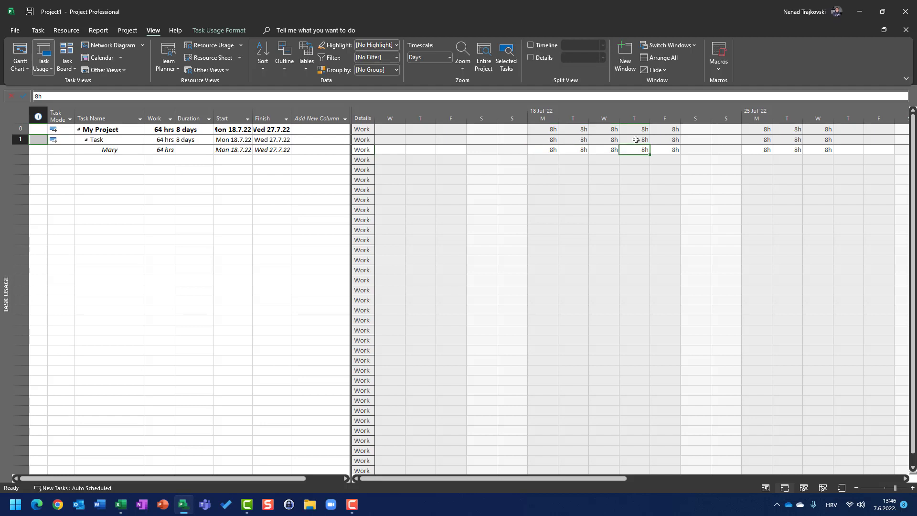
{"action": "key", "text": "Right"}
{"action": "key", "text": "Right"}
{"action": "key", "text": "Right"}
{"action": "key", "text": "Right"}
{"action": "key", "text": "Right"}
{"action": "key", "text": "Right"}
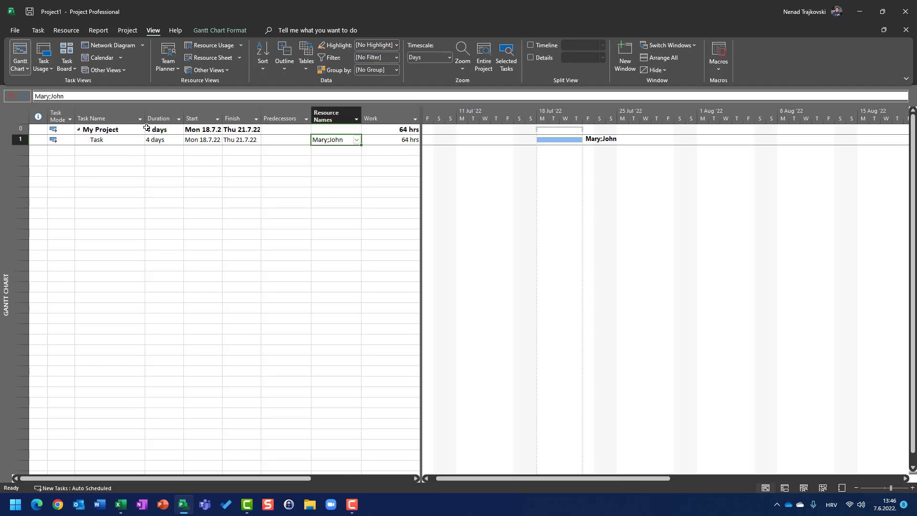
{"action": "left_click", "coordinate": [357, 140]}
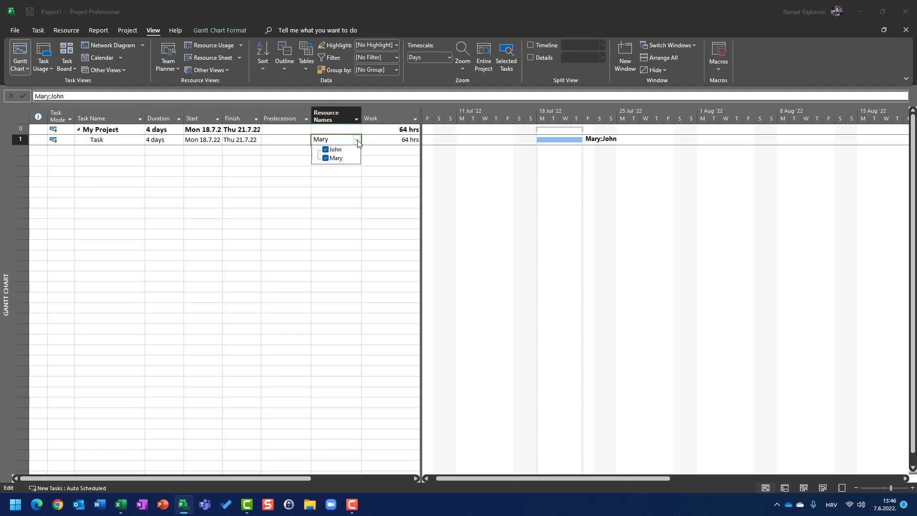
{"action": "left_click", "coordinate": [327, 150]}
{"action": "left_click", "coordinate": [206, 220]}
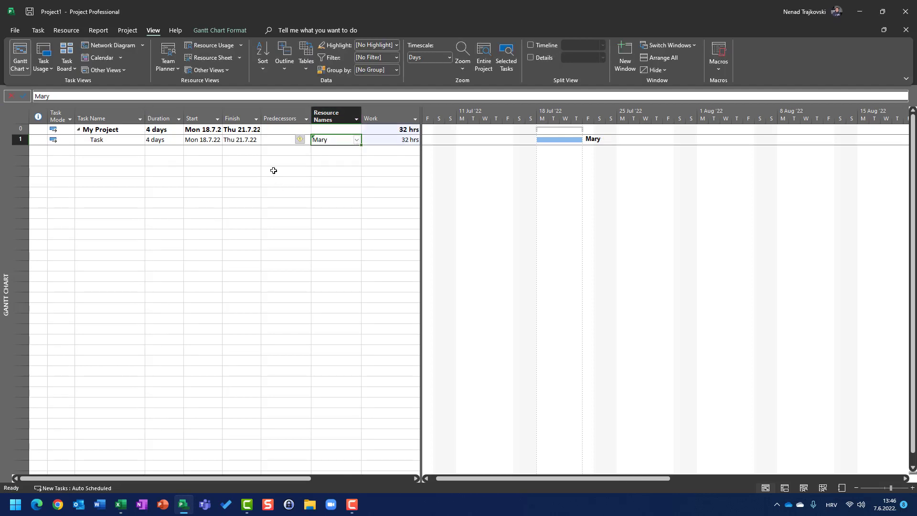
{"action": "left_click", "coordinate": [303, 140]}
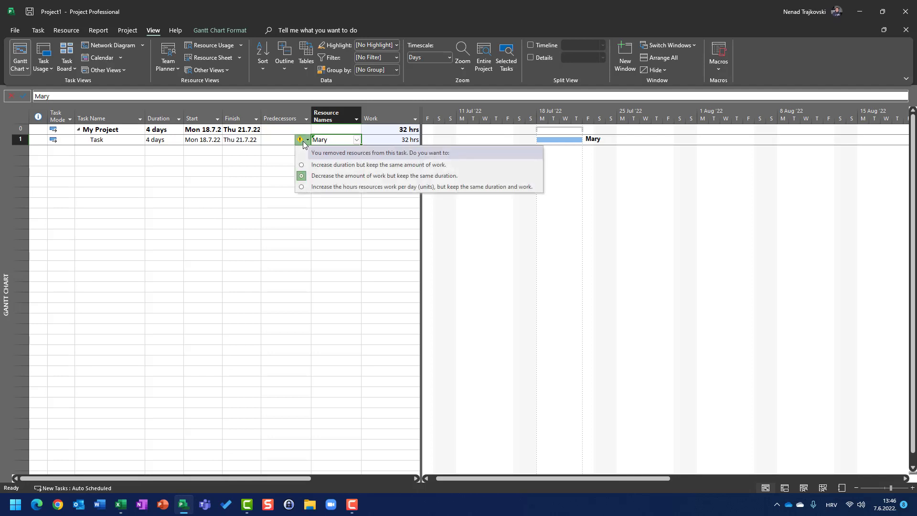
{"action": "left_click", "coordinate": [347, 188]}
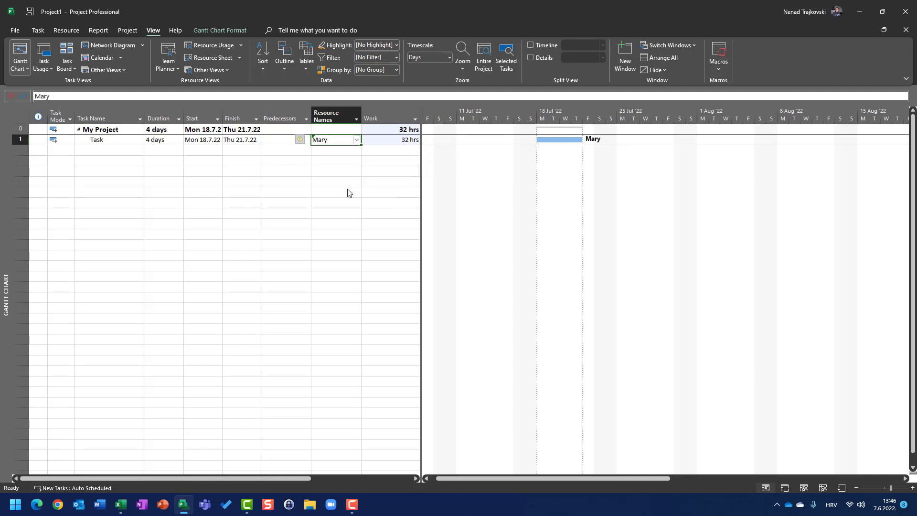
{"action": "type", "text": ";John"}
{"action": "key", "text": "Return"}
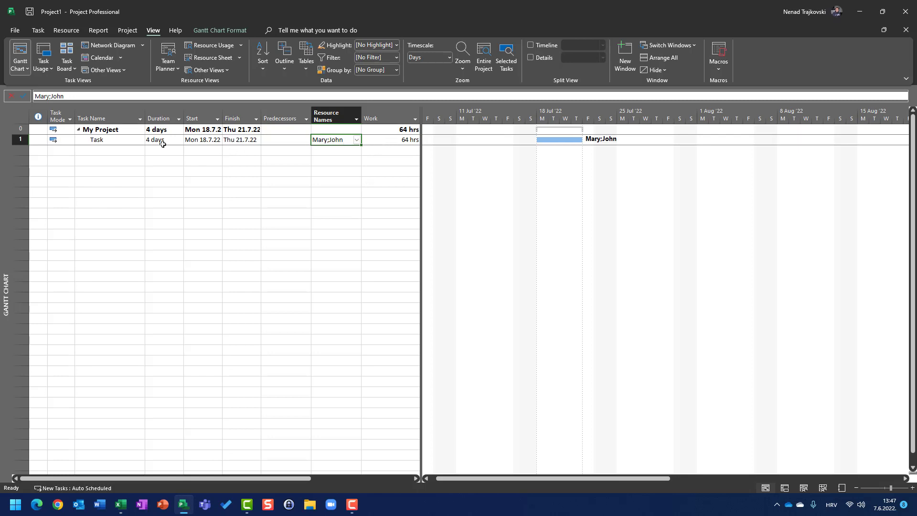
- Remove the first listed resource from Task, leaving only the second one assigned
{"action": "left_click", "coordinate": [356, 139]}
{"action": "left_click", "coordinate": [325, 149]}
{"action": "key", "text": "Return"}
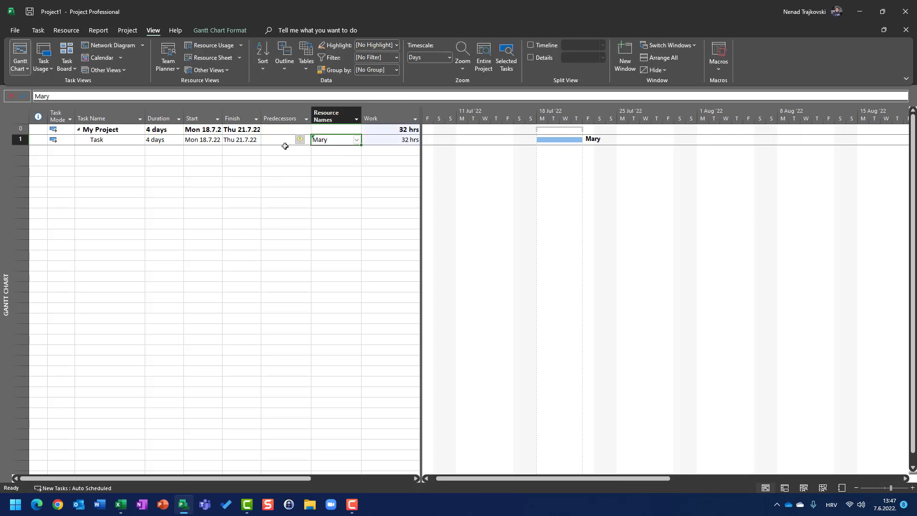
- Increase the hours resources work per day (units) but keep Task's duration and work, and review the remaining resource's daily work in Task Usage
{"action": "left_click", "coordinate": [306, 140]}
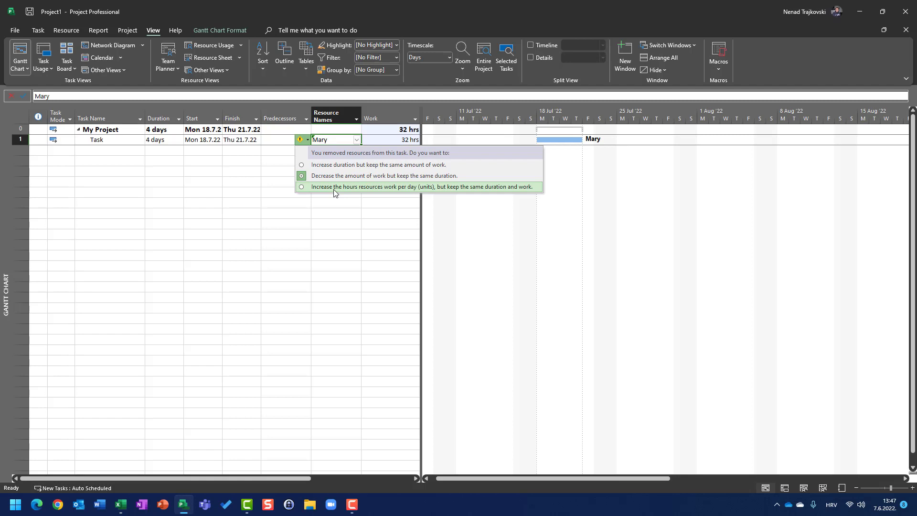
{"action": "left_click", "coordinate": [335, 190]}
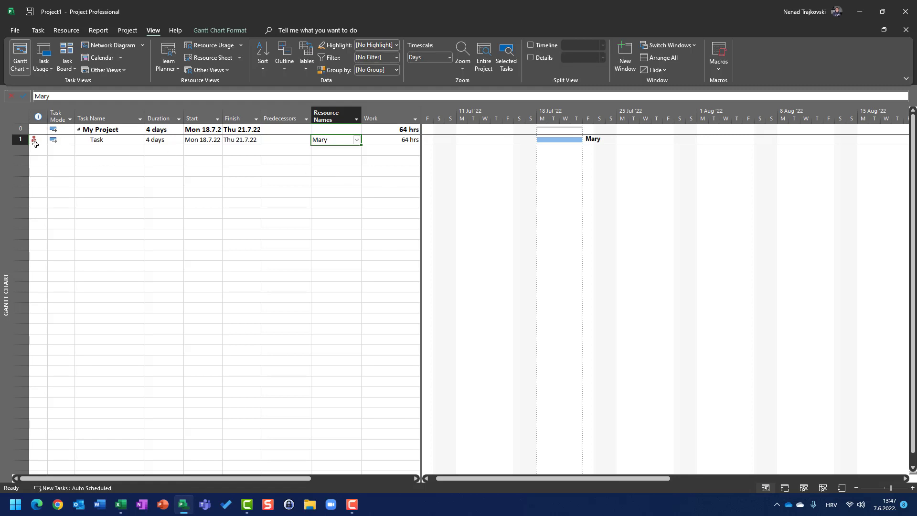
{"action": "mouse_move", "coordinate": [35, 144]}
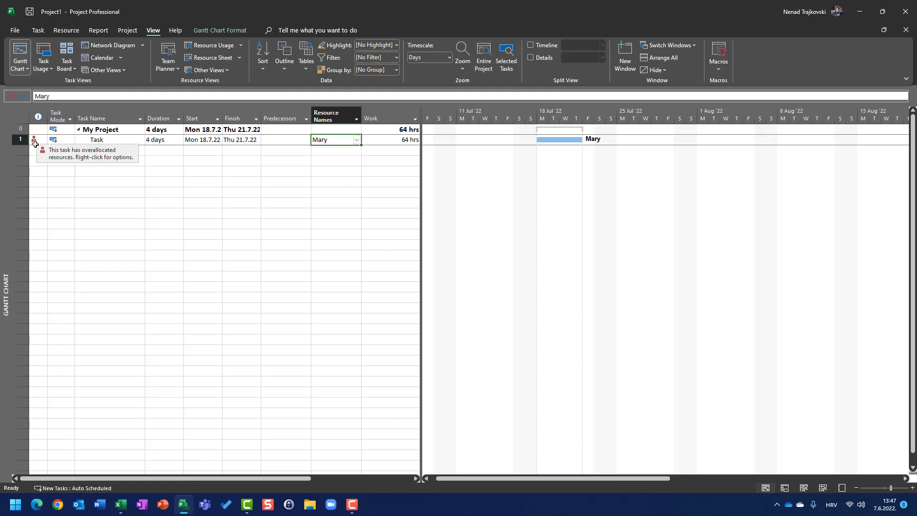
{"action": "left_click", "coordinate": [43, 52]}
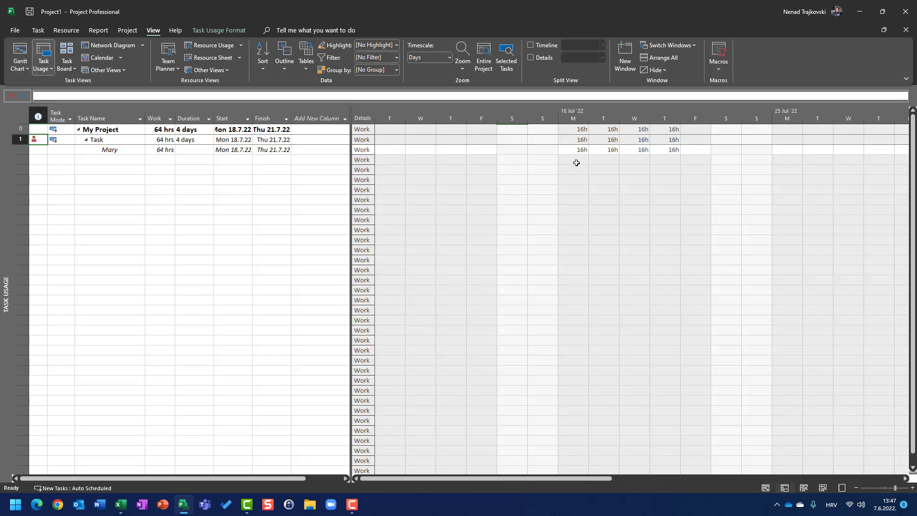